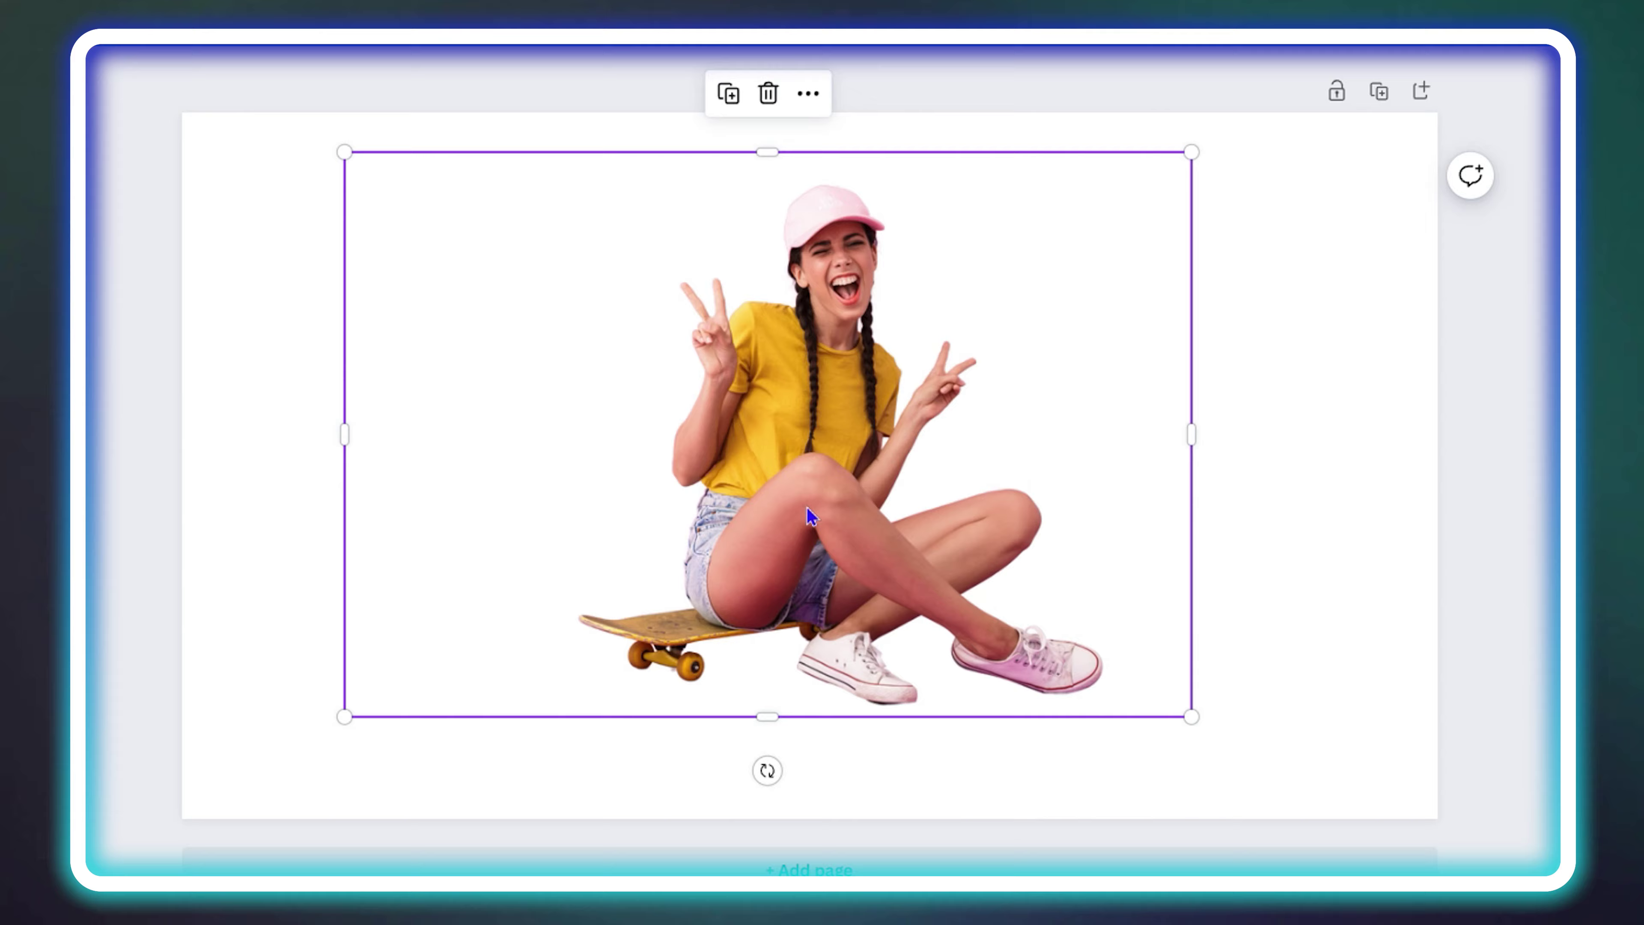
Search the photo library for "background" and add an image from the results to the page.
{"action": "left_click", "coordinate": [361, 73]}
{"action": "type", "text": "background"}
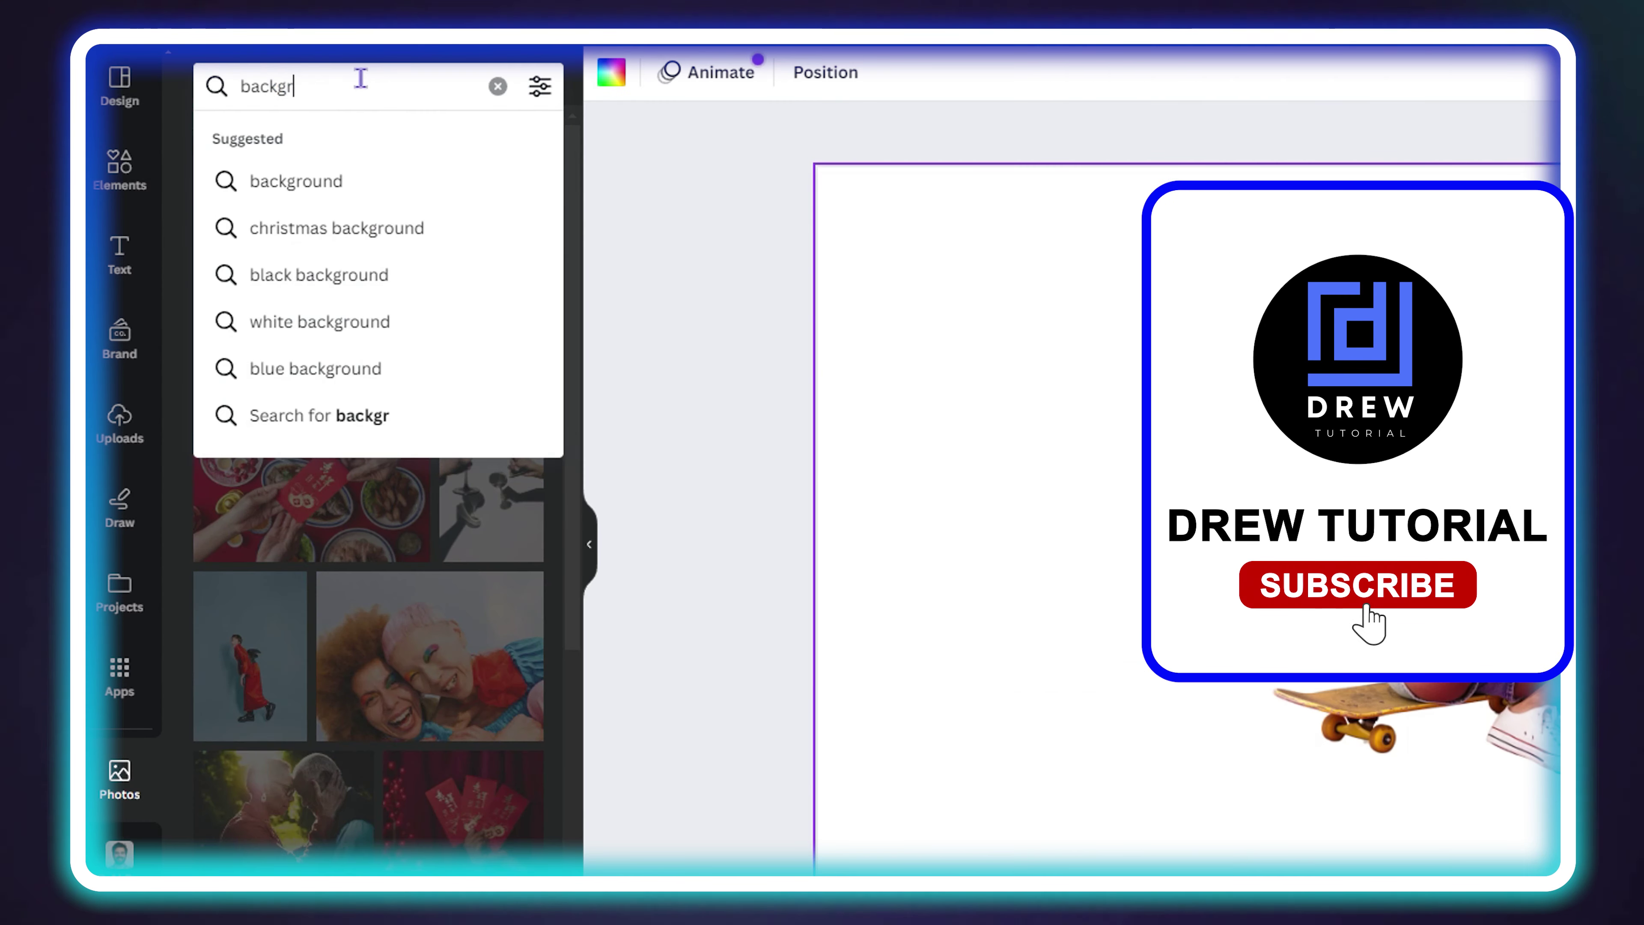
{"action": "key", "text": "Return"}
{"action": "scroll", "coordinate": [363, 518], "scroll_direction": "down", "scroll_amount": 5}
{"action": "left_click", "coordinate": [440, 624]}
{"action": "right_click", "coordinate": [427, 404]}
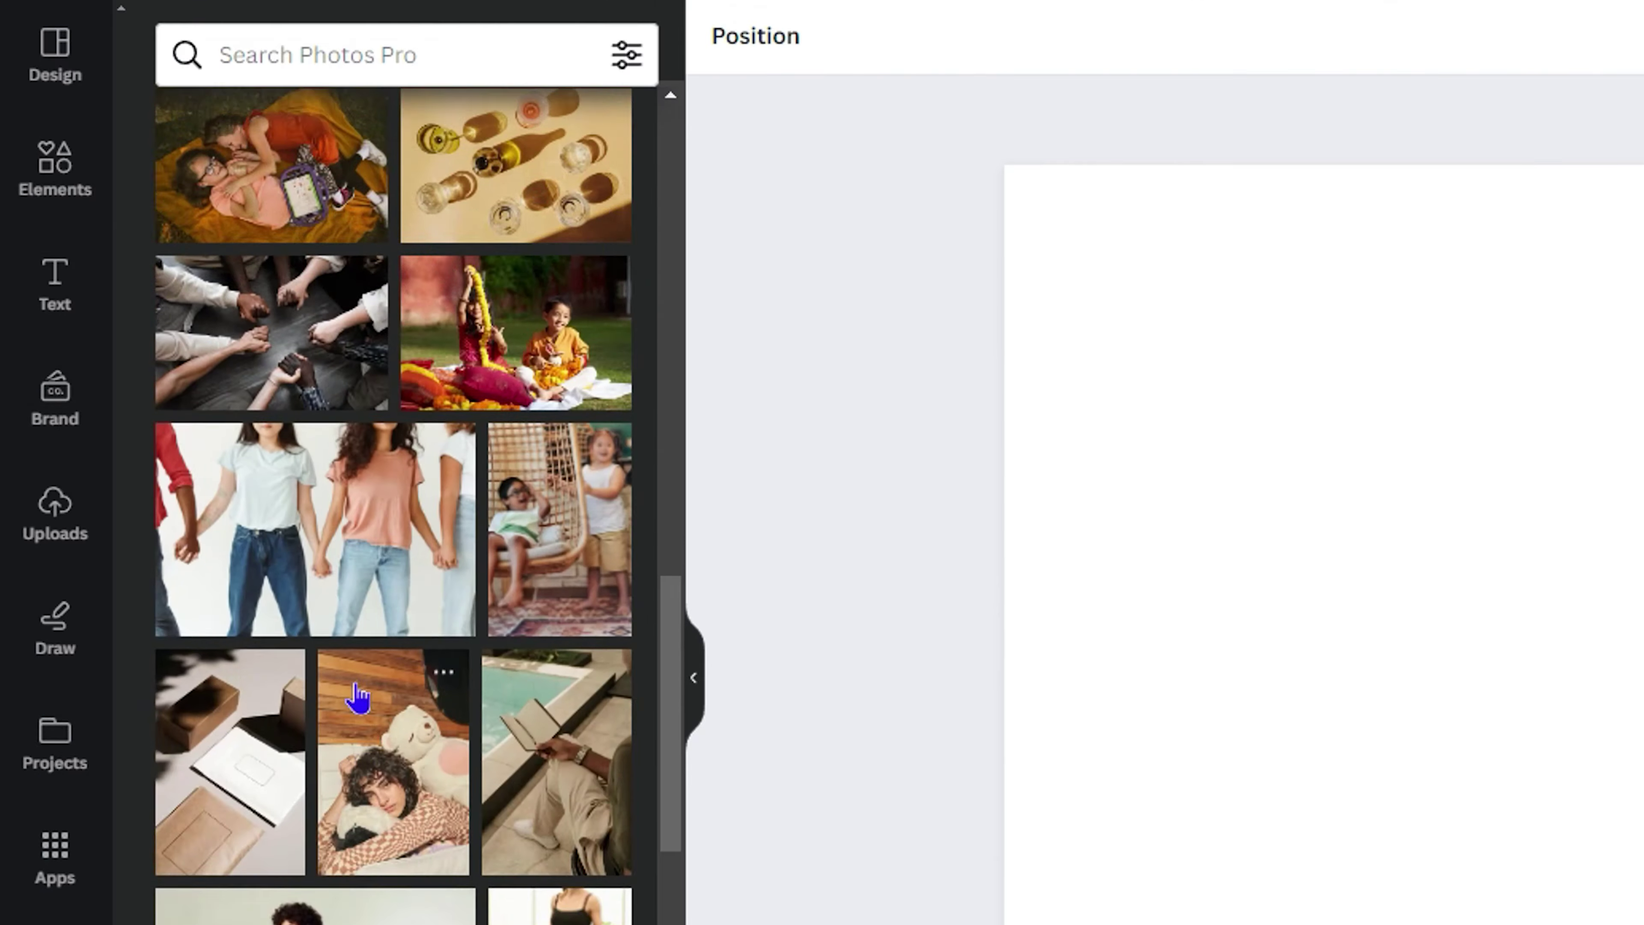
Search the photo library for "girl" and browse the results as far as the skateboard photo with a pink backdrop.
{"action": "scroll", "coordinate": [359, 698], "scroll_direction": "up", "scroll_amount": 10}
{"action": "scroll", "coordinate": [337, 709], "scroll_direction": "down", "scroll_amount": 15}
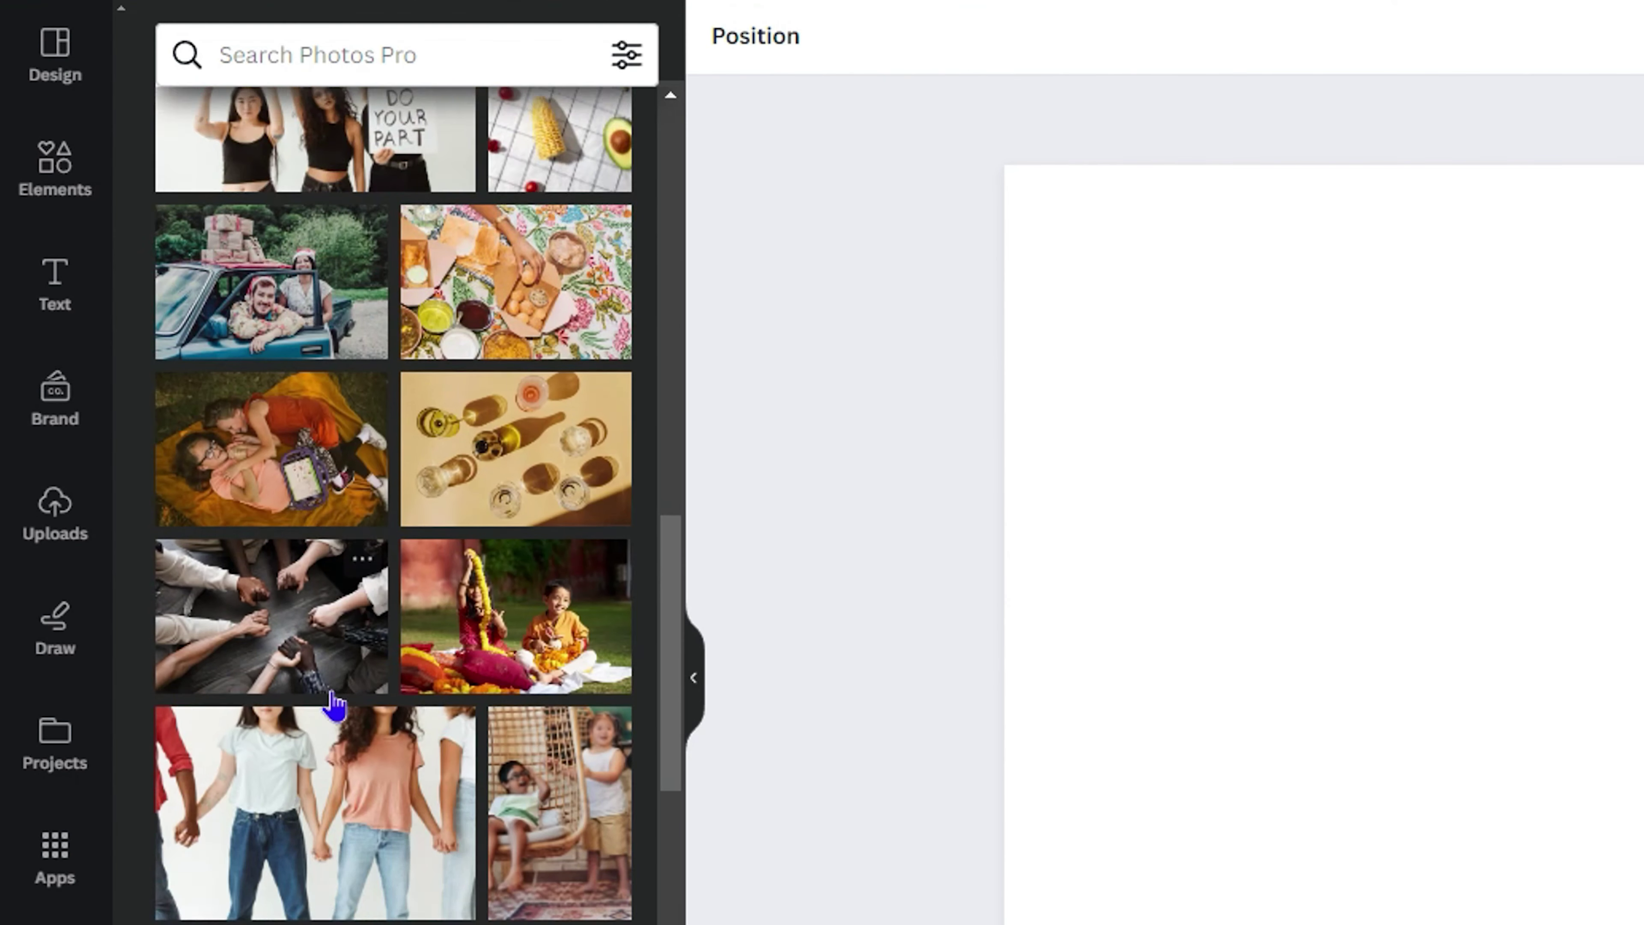
{"action": "scroll", "coordinate": [335, 771], "scroll_direction": "down", "scroll_amount": 5}
{"action": "left_click", "coordinate": [337, 52]}
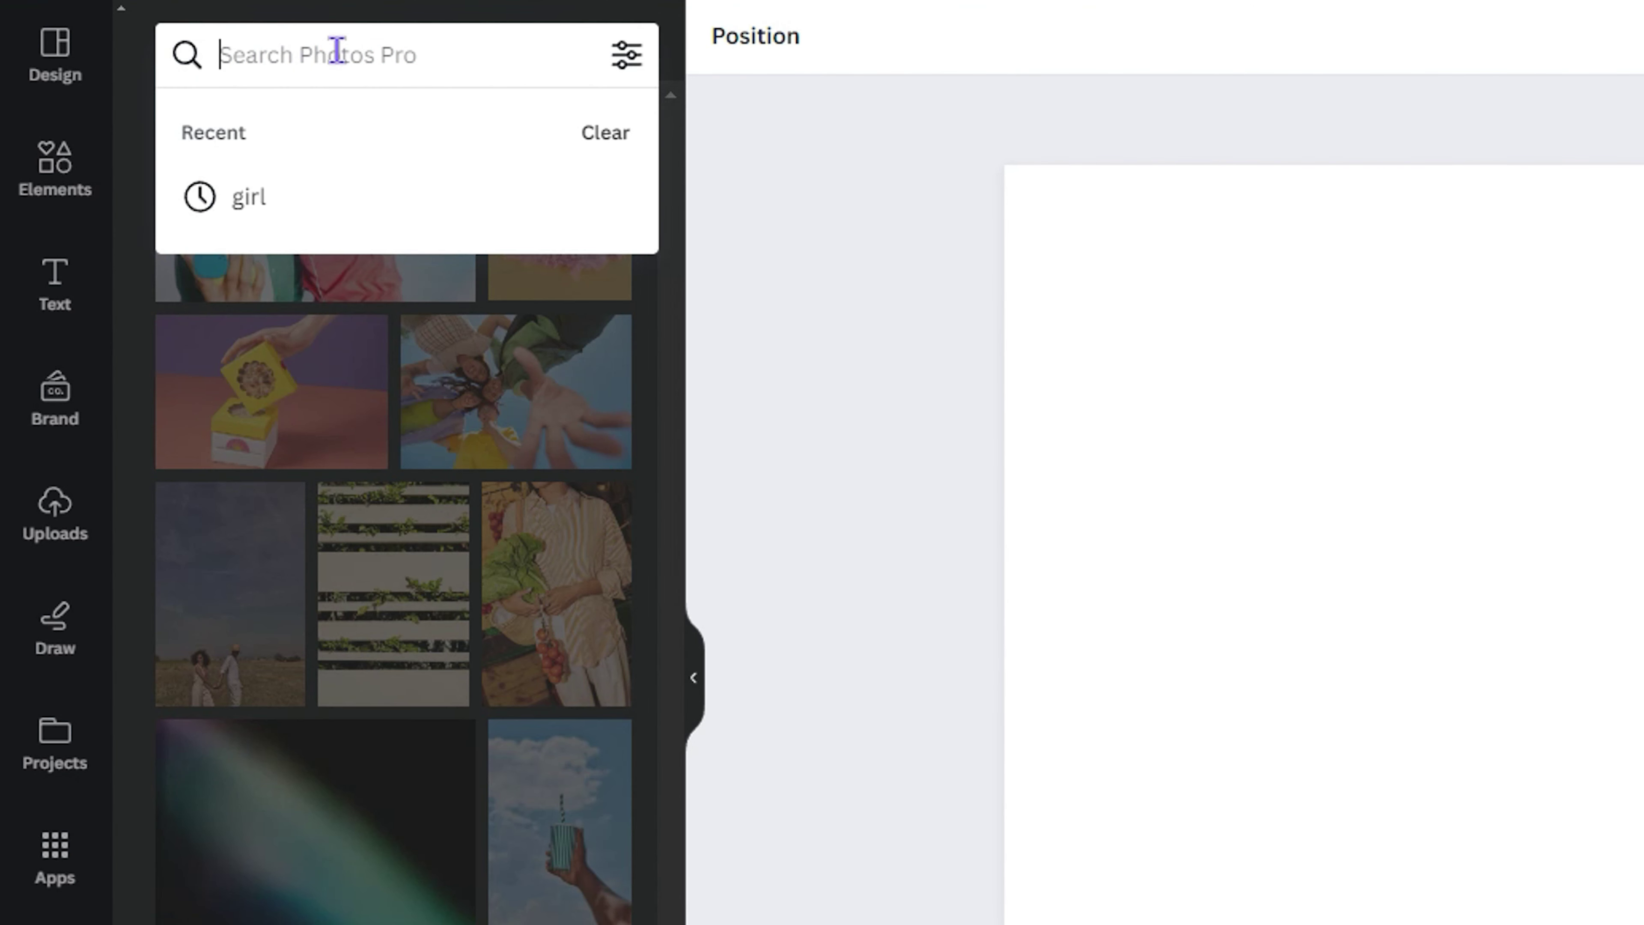
{"action": "type", "text": "girl"}
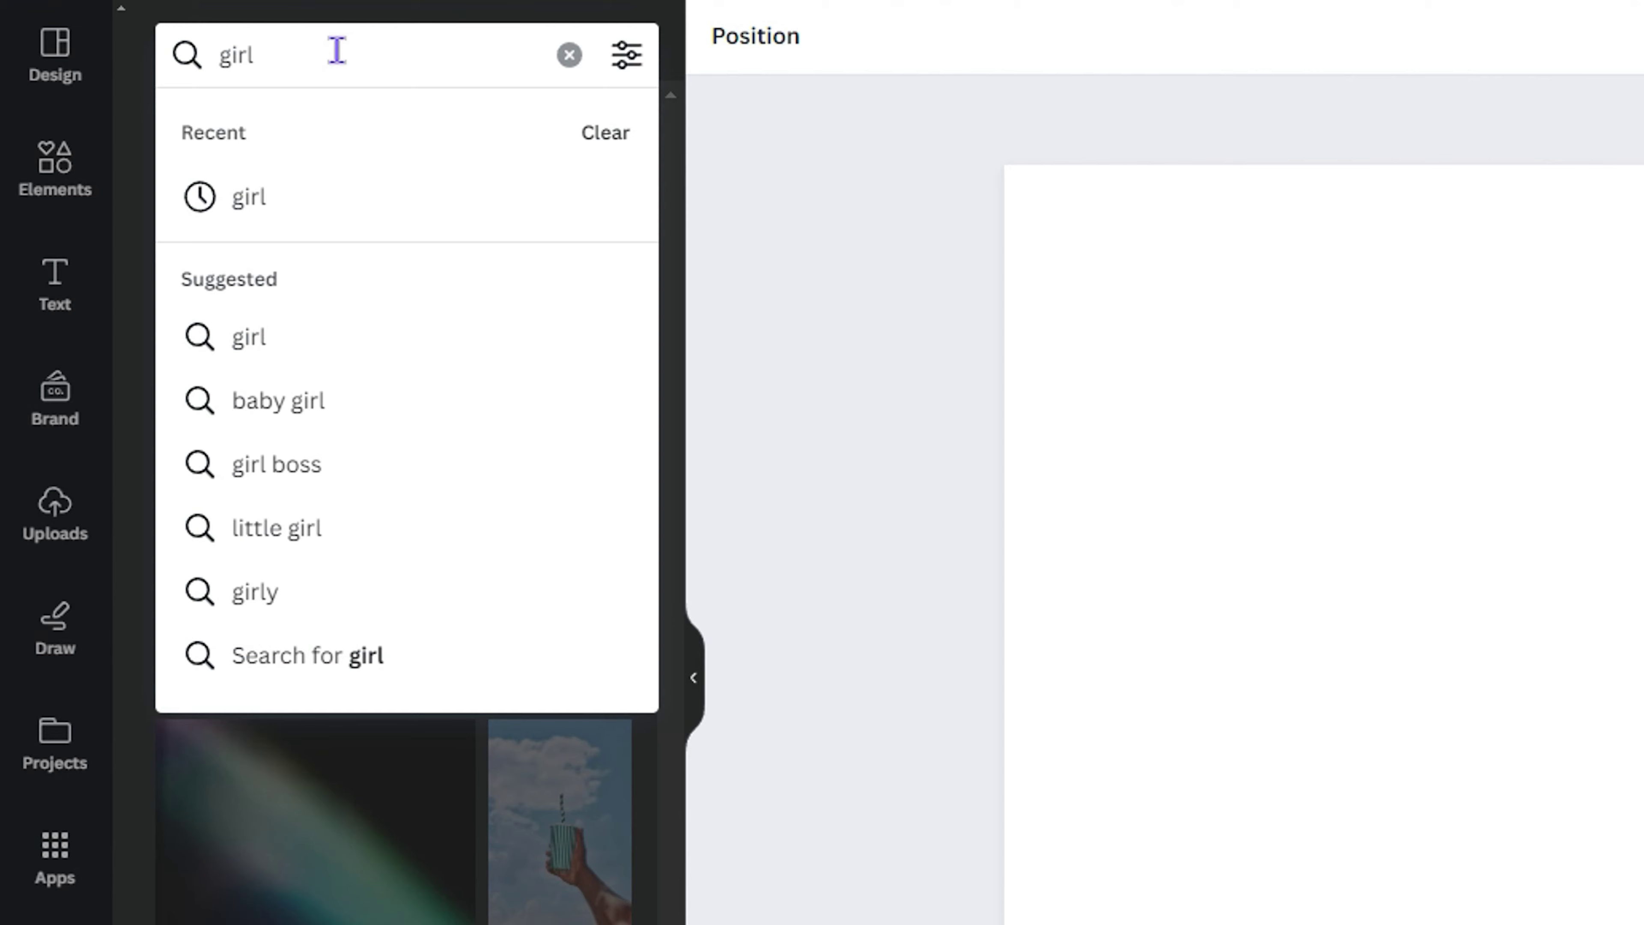
{"action": "key", "text": "Return"}
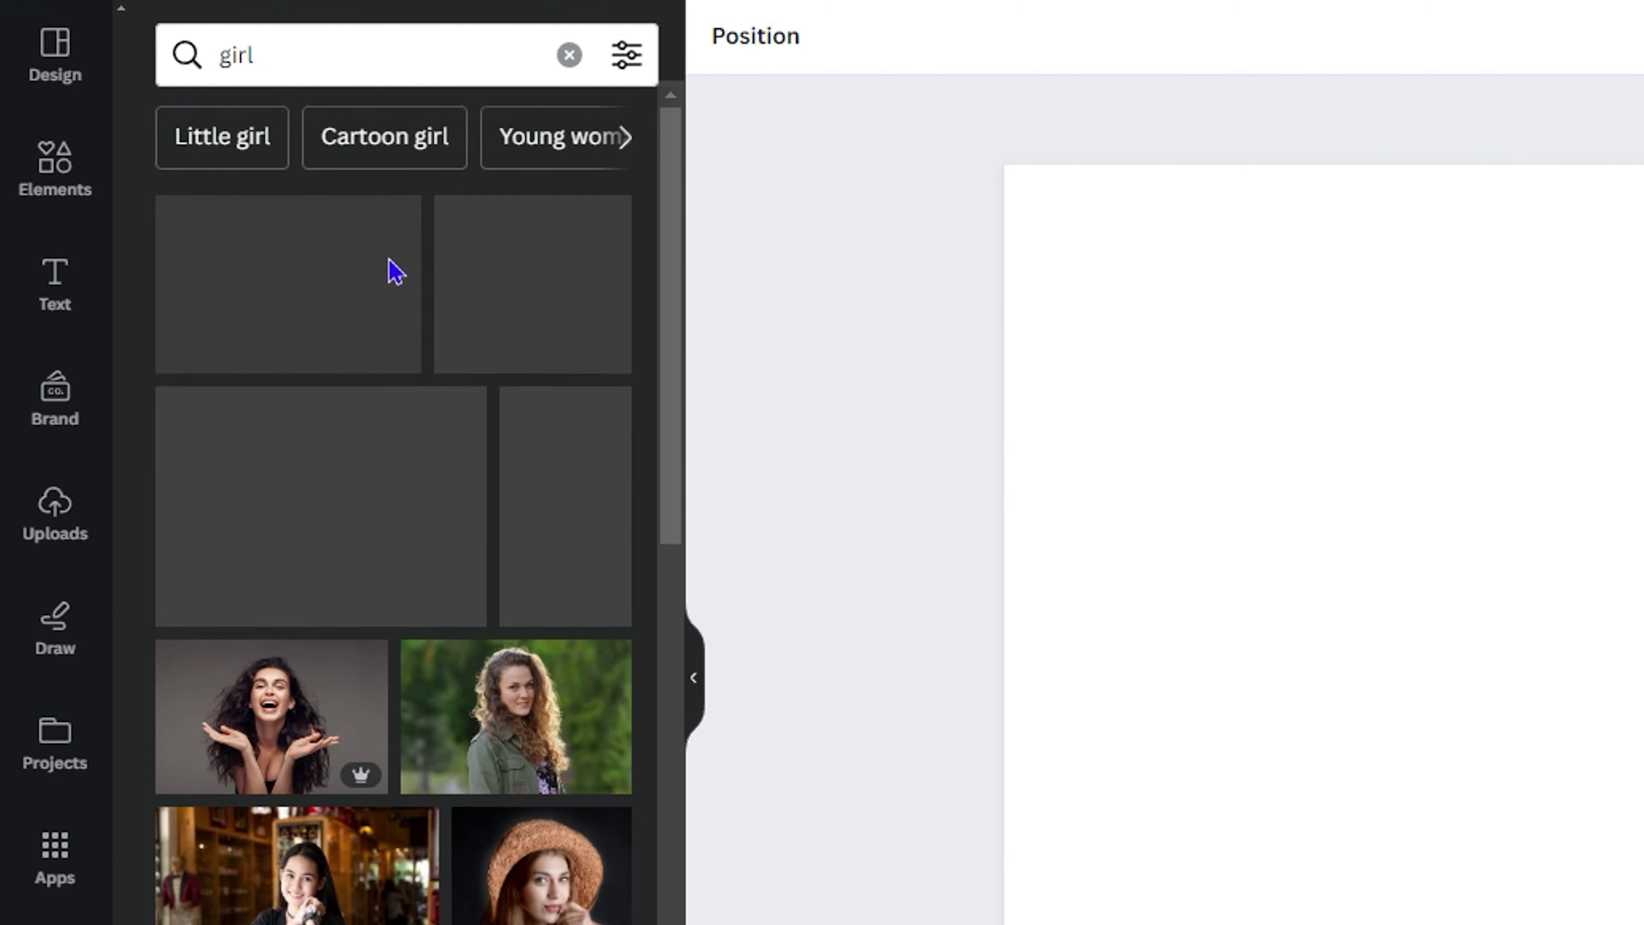
{"action": "scroll", "coordinate": [392, 275], "scroll_direction": "down", "scroll_amount": 15}
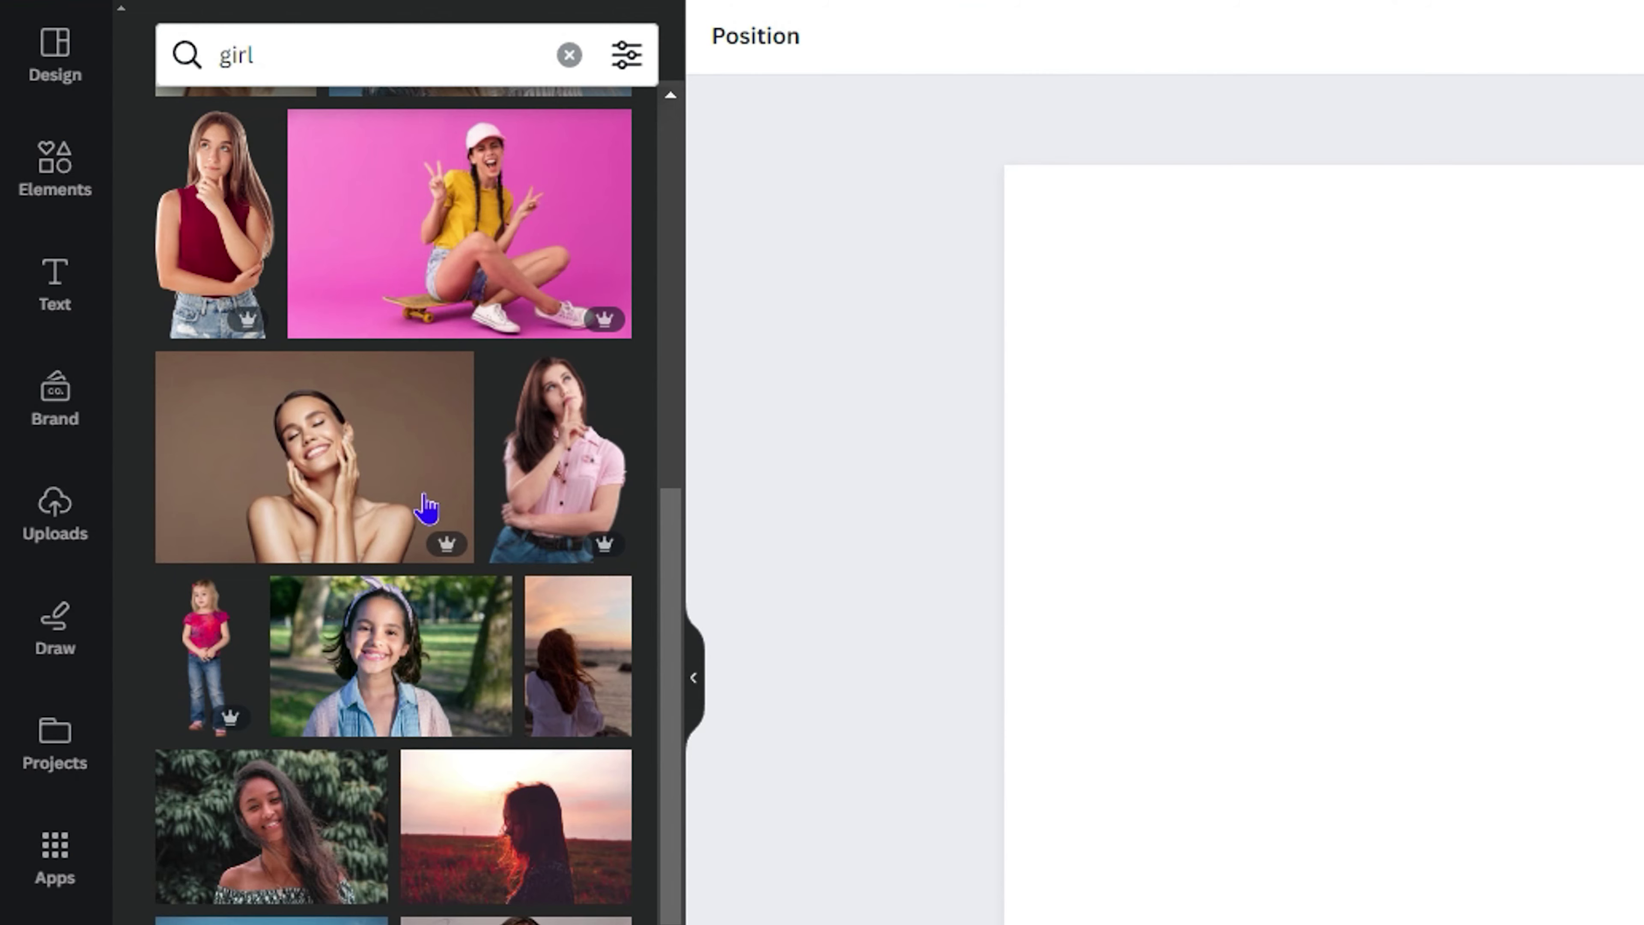
Place the photo of the woman sitting on a skateboard on the page and shift it near the centre.
{"action": "left_click_drag", "start_coordinate": [470, 221], "coordinate": [1288, 354]}
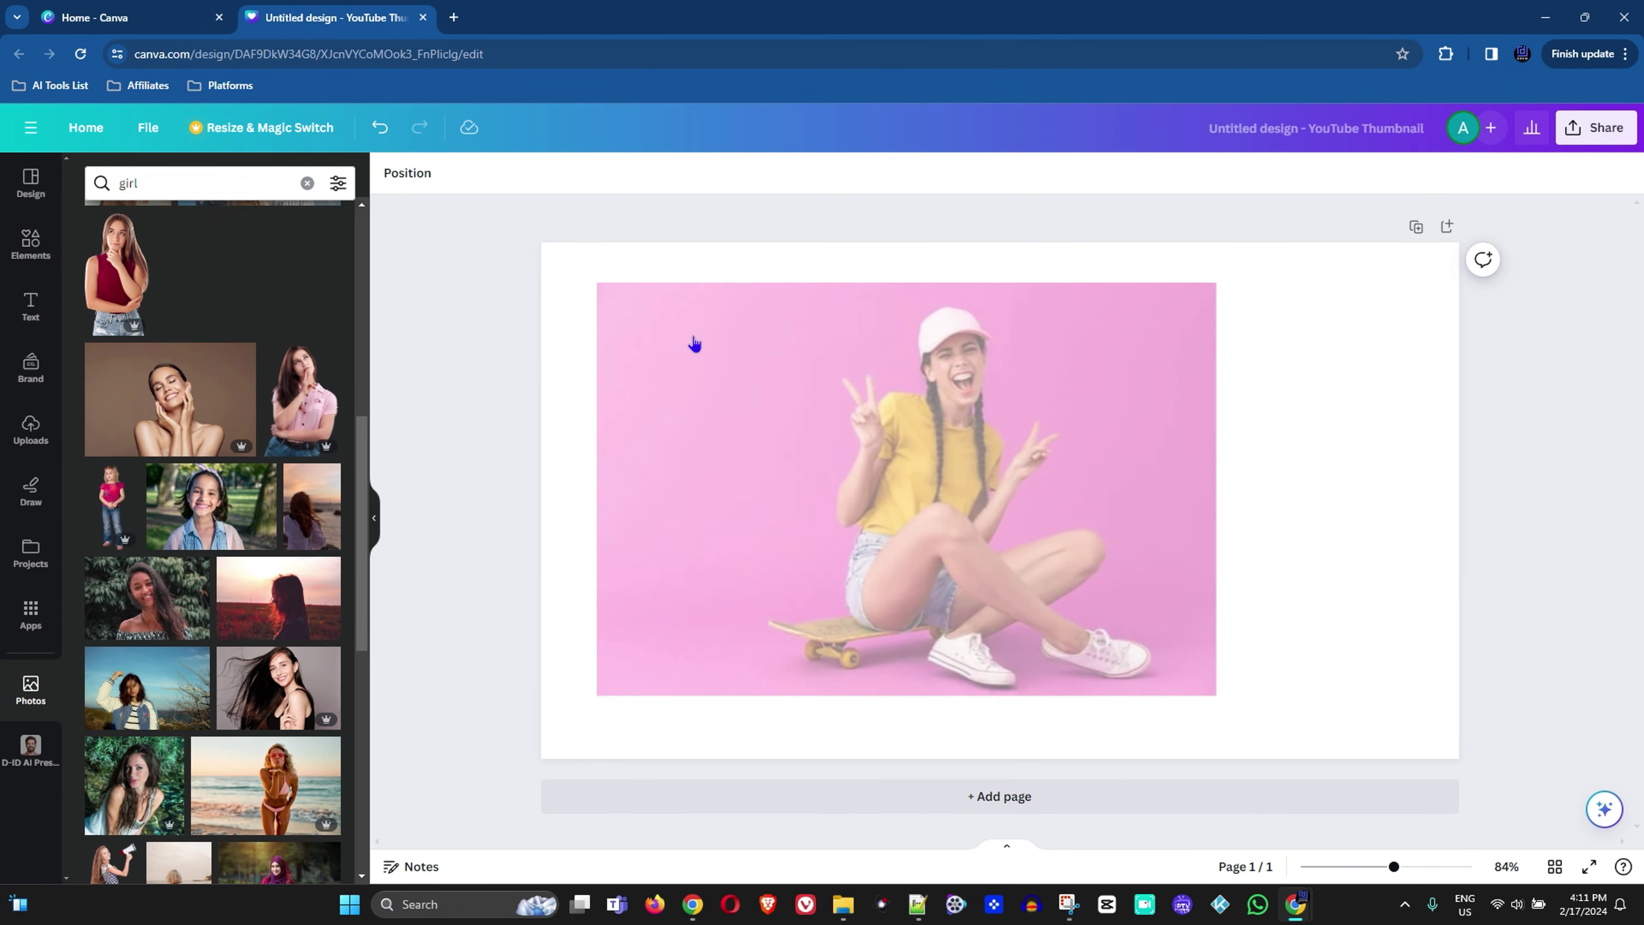
{"action": "left_click_drag", "start_coordinate": [694, 344], "coordinate": [694, 344]}
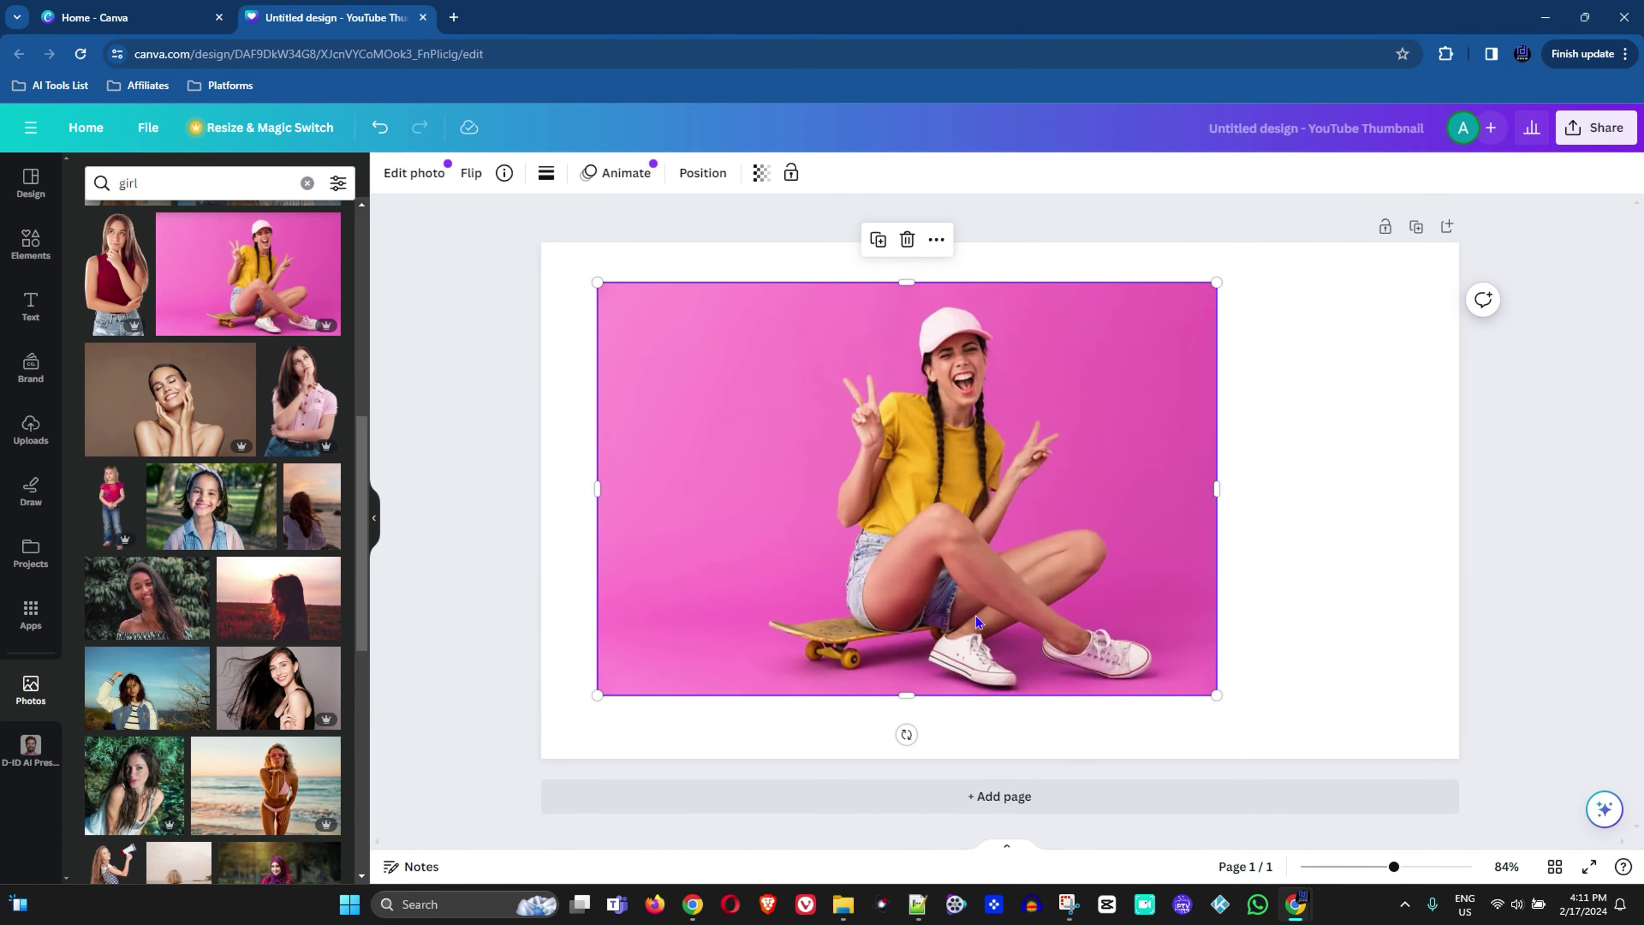
{"action": "left_click_drag", "start_coordinate": [975, 615], "coordinate": [1036, 605]}
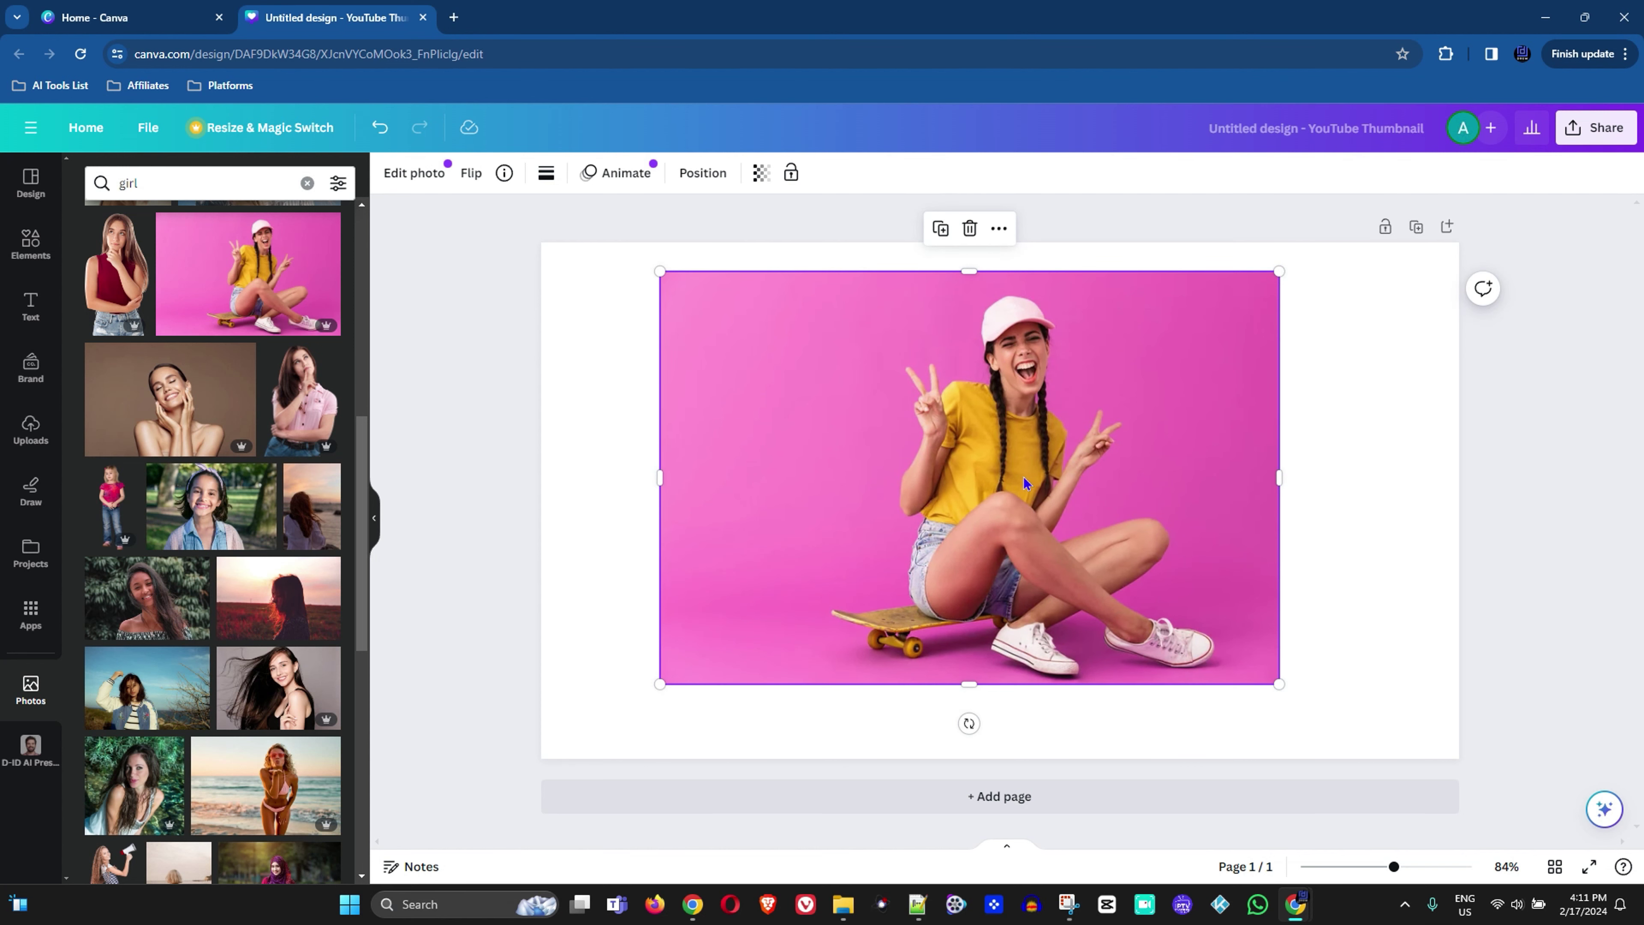
{"action": "left_click", "coordinate": [1604, 648]}
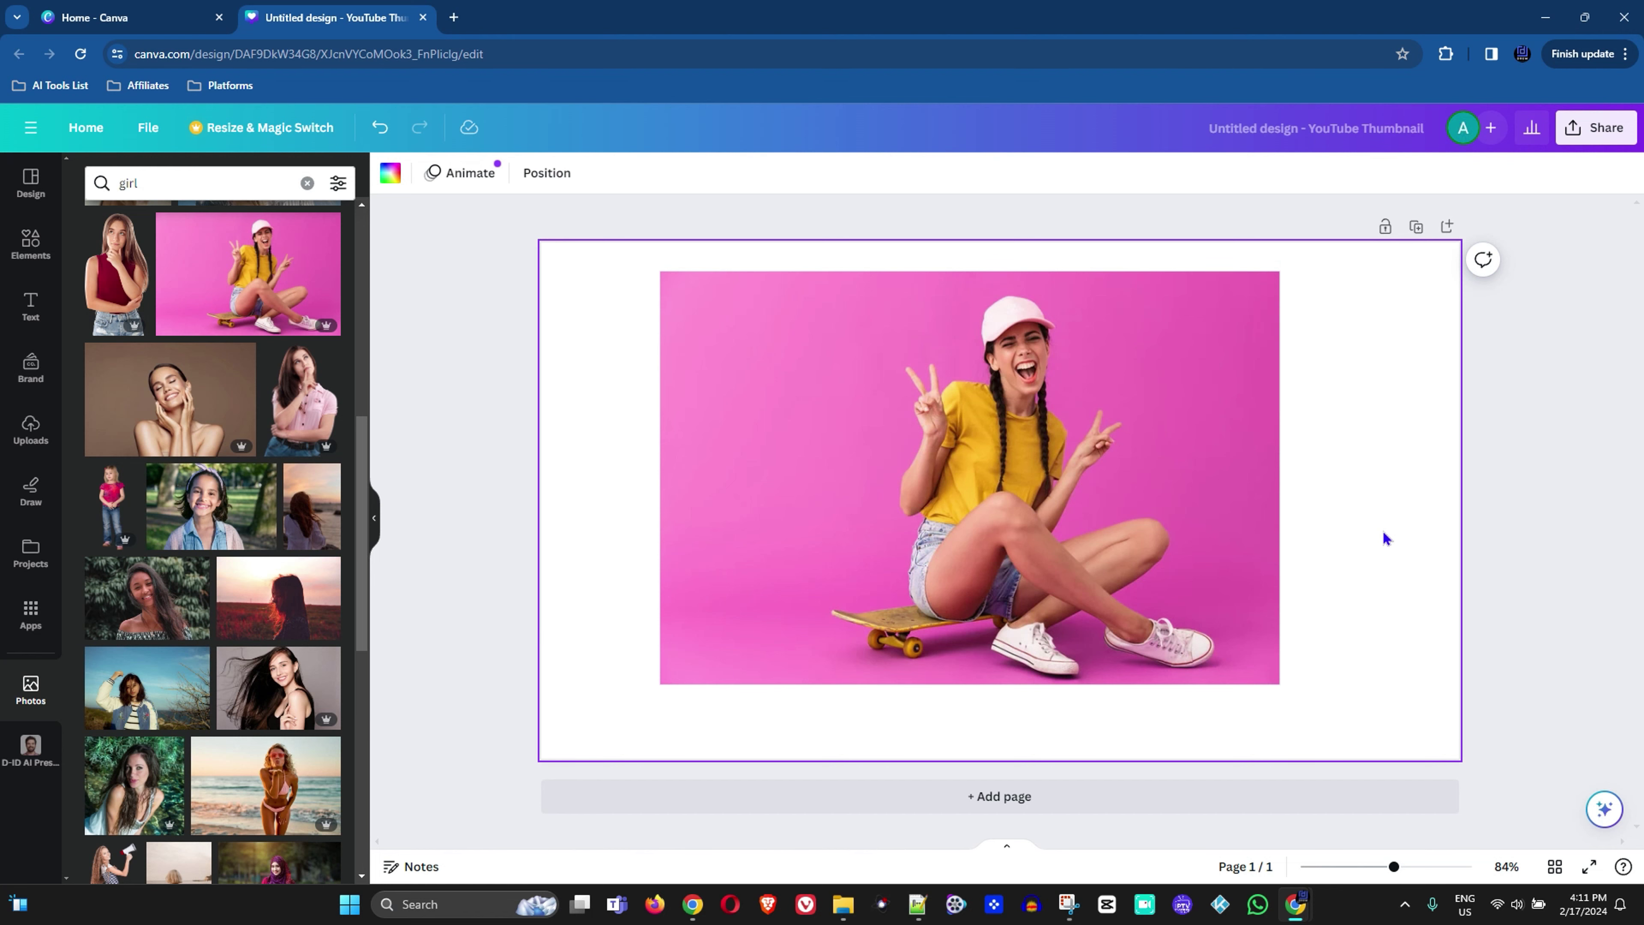
Remove the pink backdrop from the skateboard photo with BG Remover.
{"action": "left_click", "coordinate": [1008, 489]}
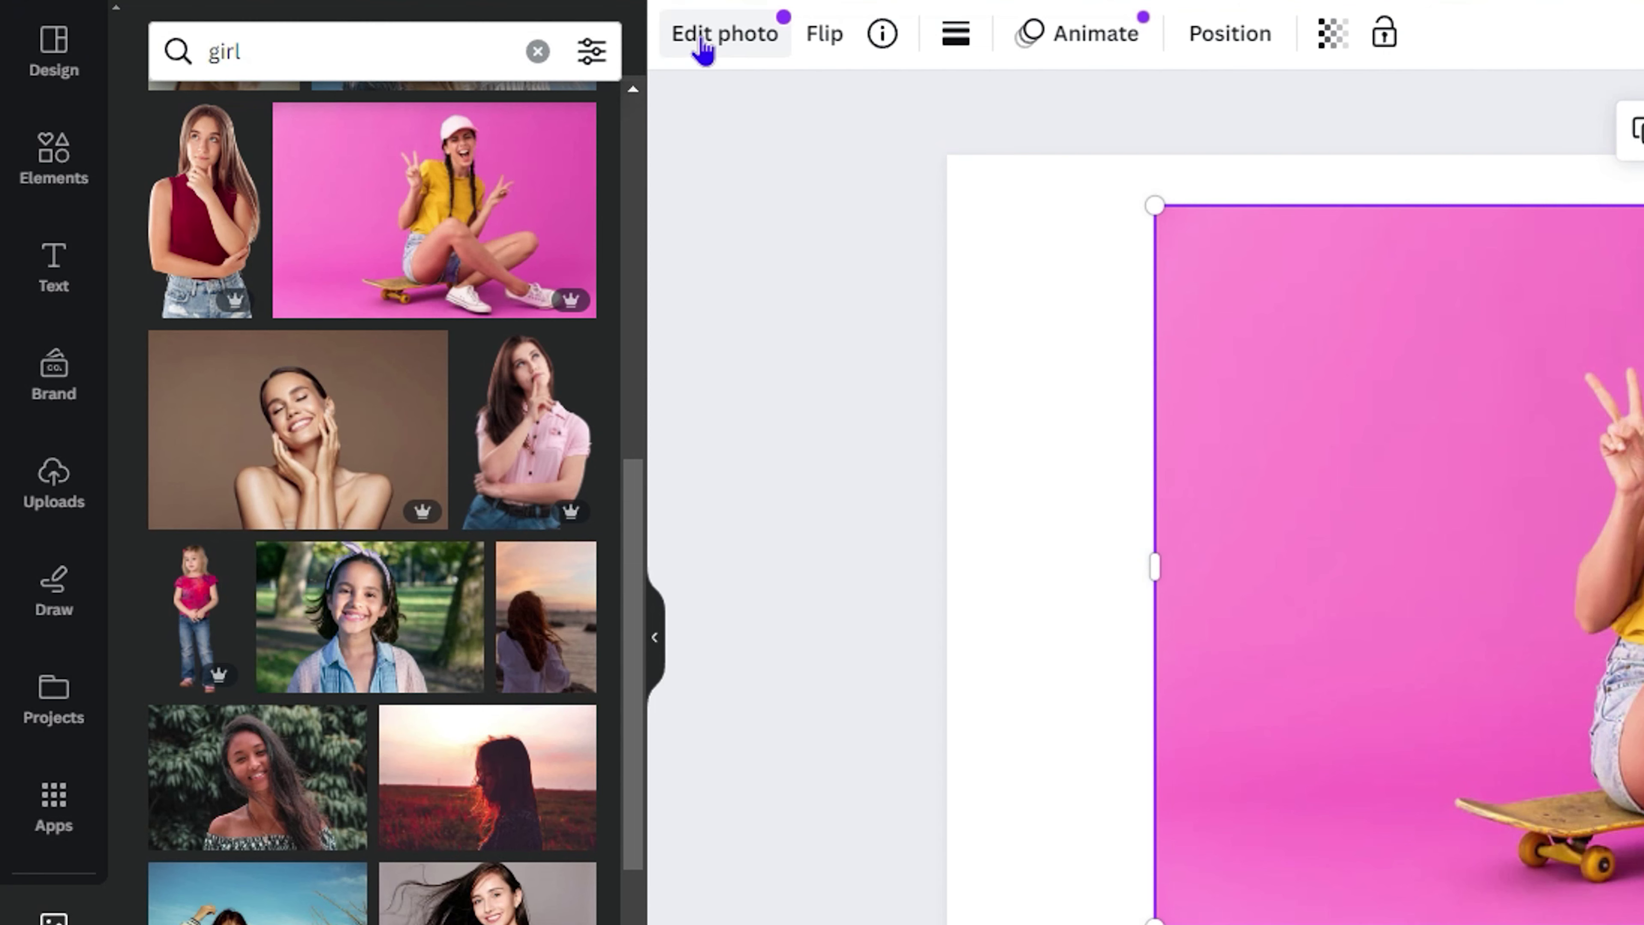
{"action": "left_click", "coordinate": [400, 175]}
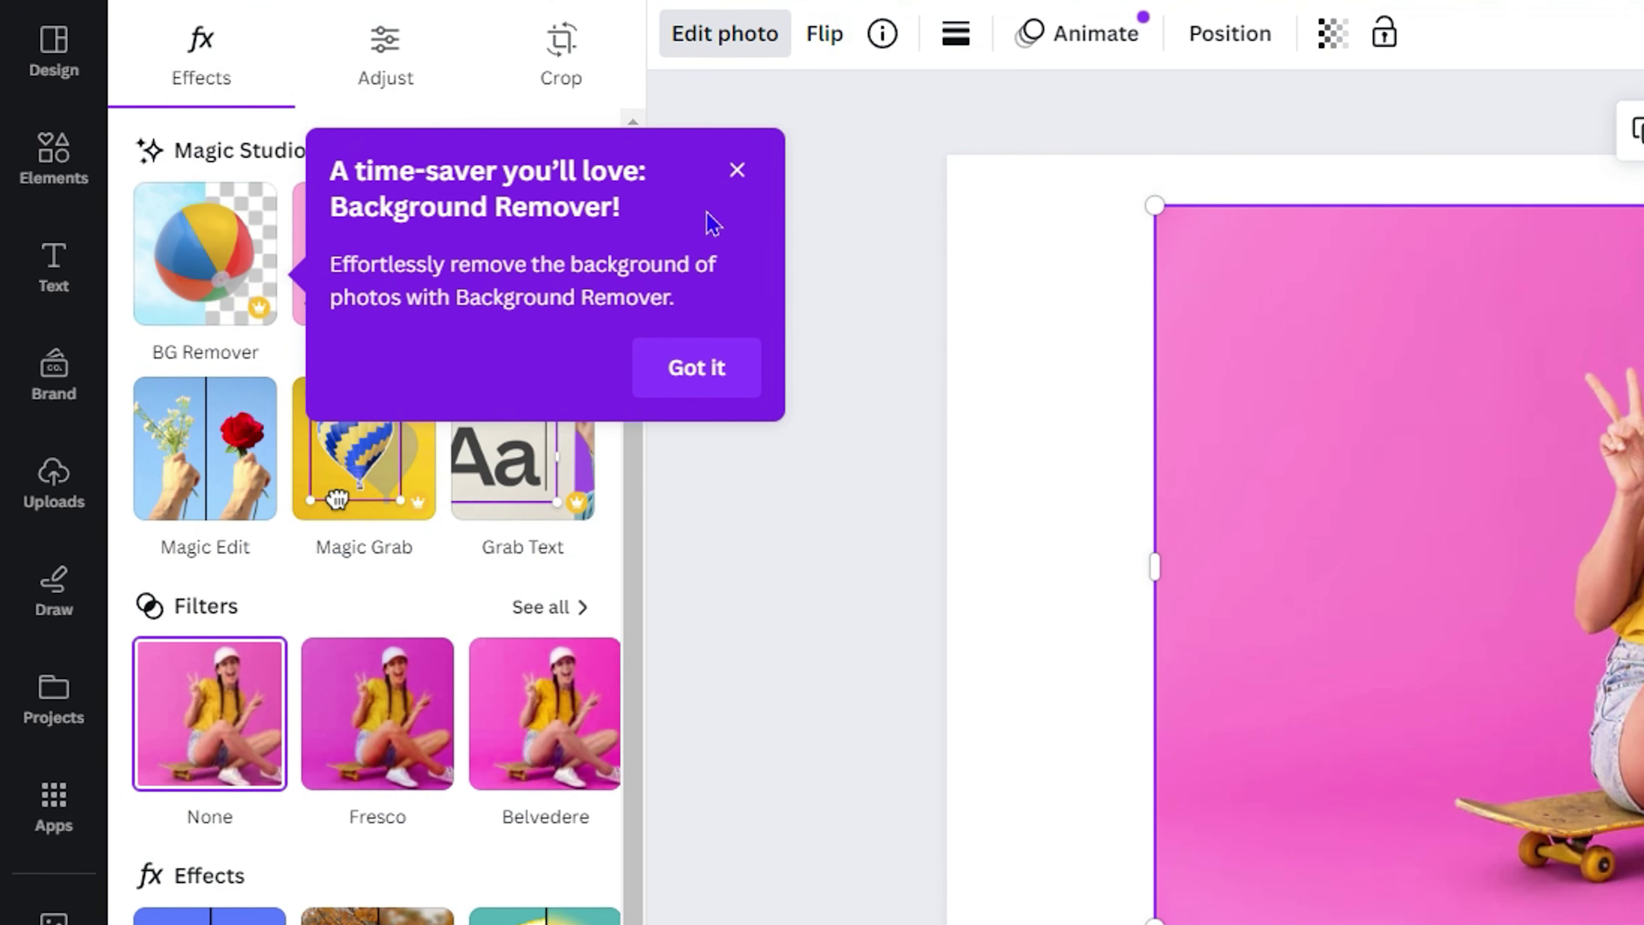
{"action": "left_click", "coordinate": [738, 171]}
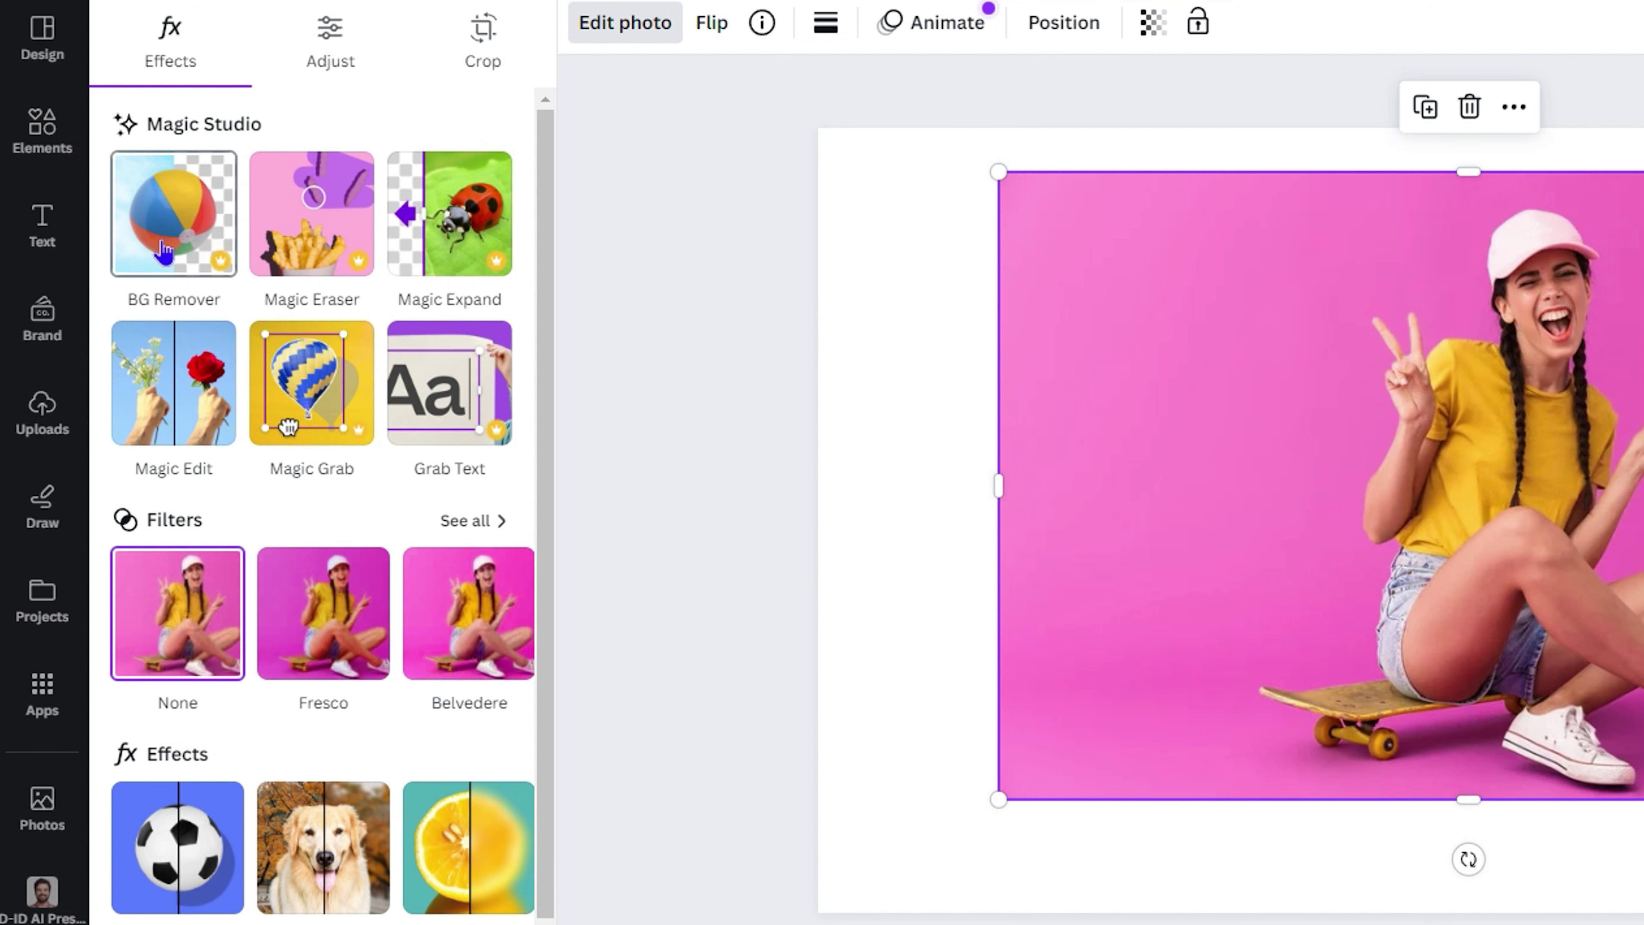
{"action": "left_click", "coordinate": [164, 251]}
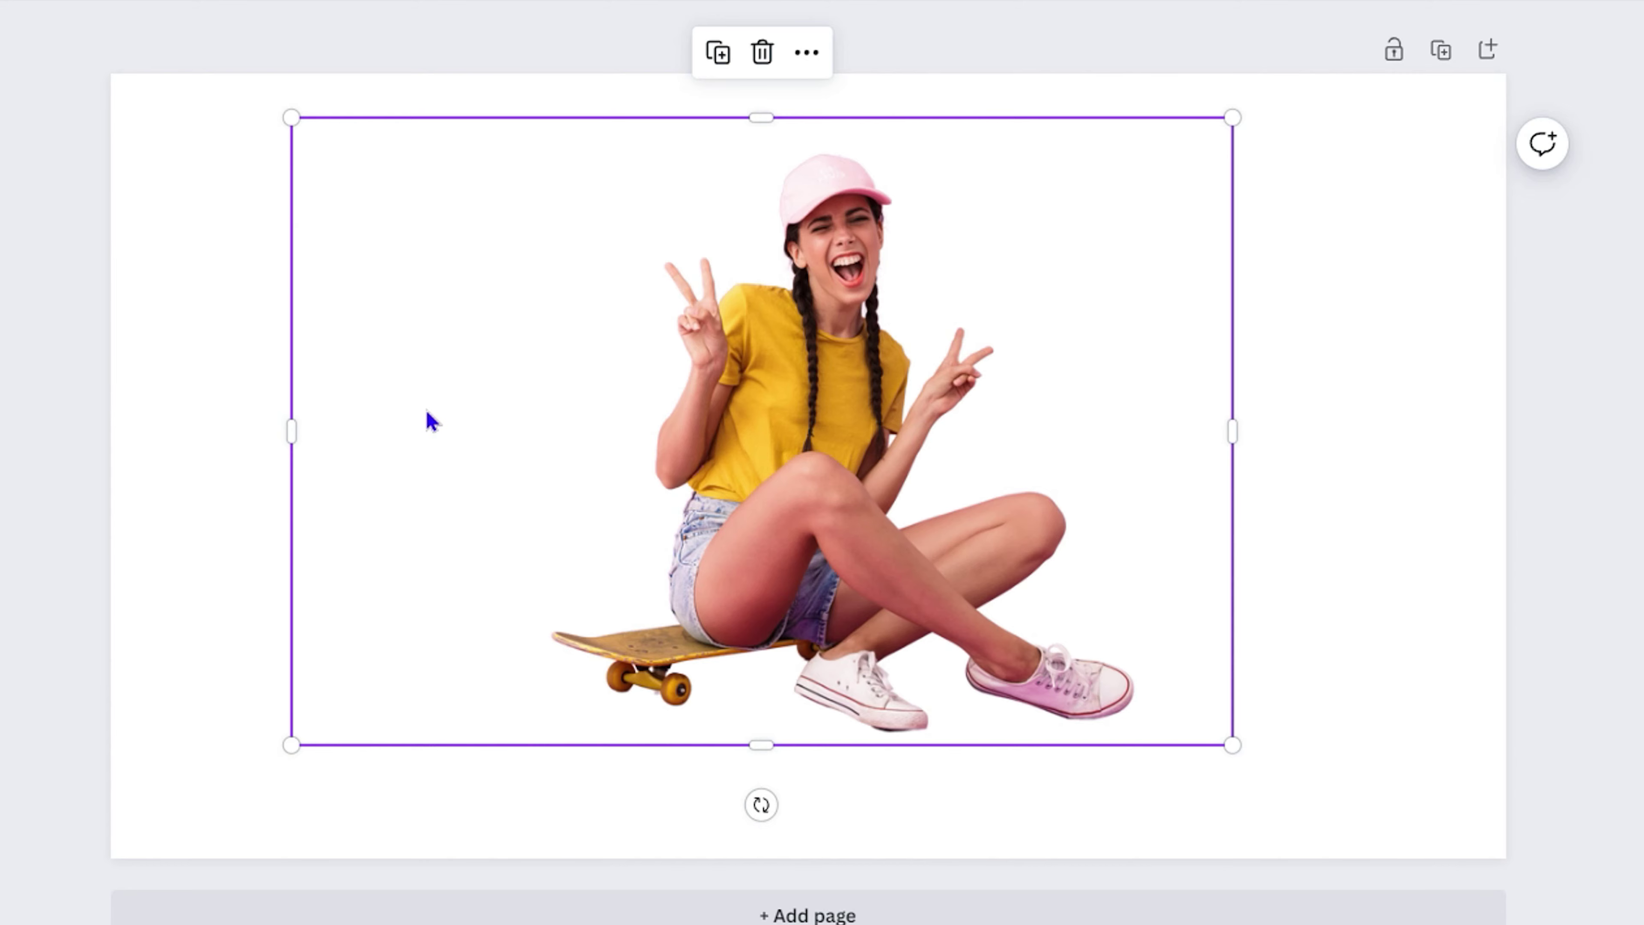
Move the cut-out woman slightly and scale her down a little, keeping her near the middle of the page.
{"action": "left_click_drag", "start_coordinate": [809, 522], "coordinate": [837, 496]}
{"action": "left_click_drag", "start_coordinate": [296, 779], "coordinate": [347, 791]}
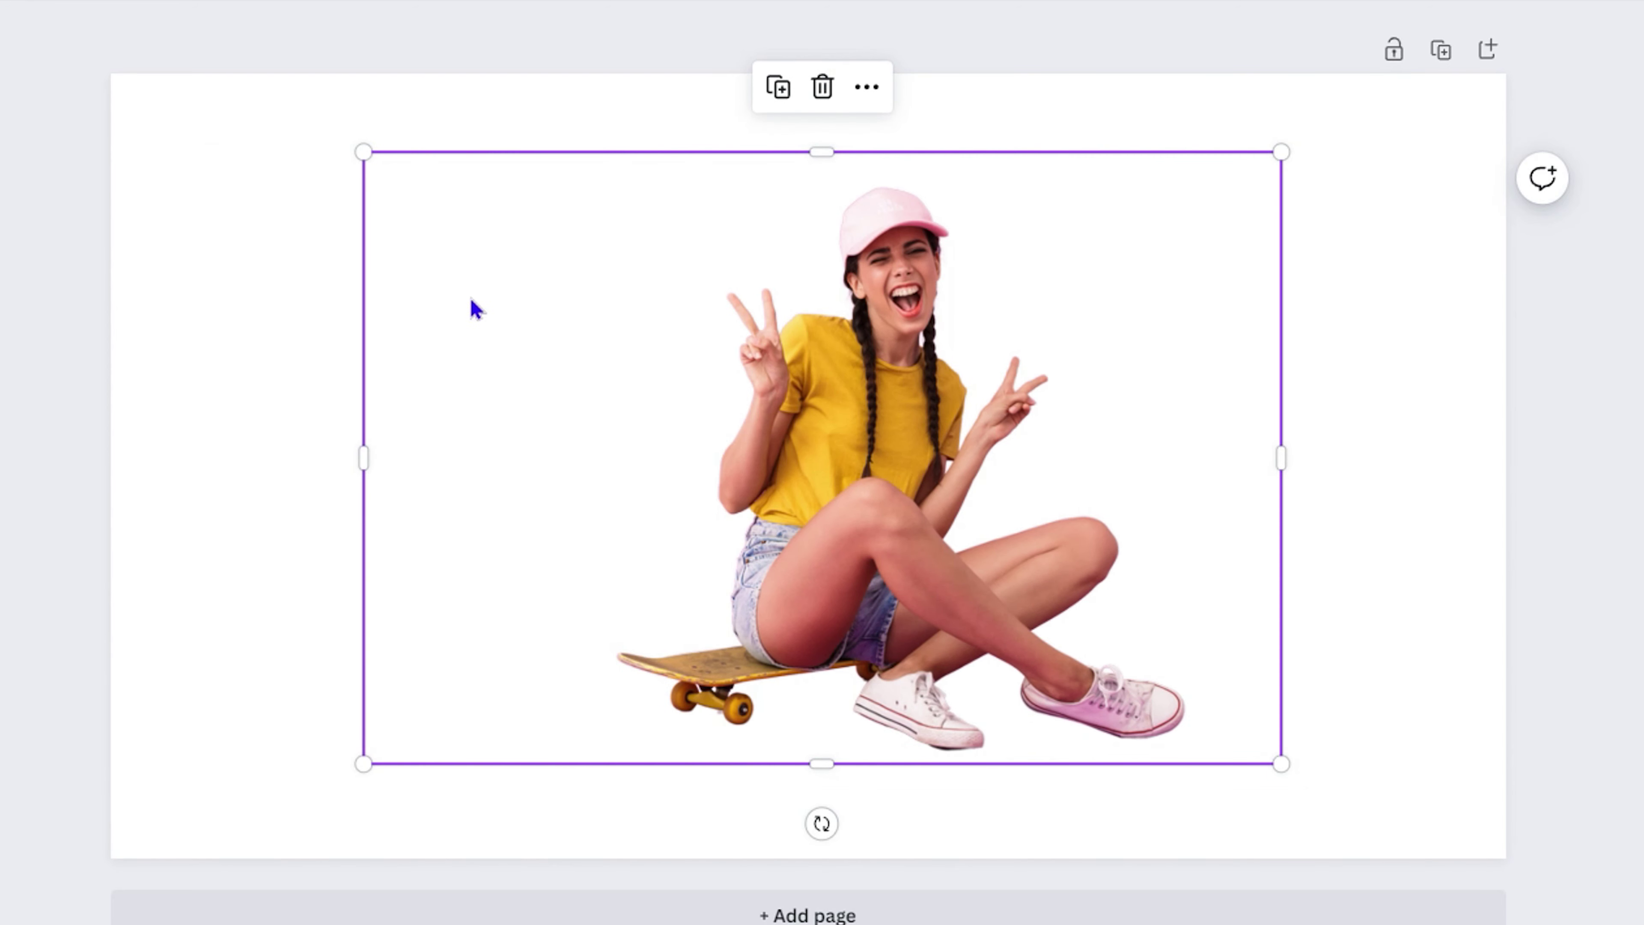
{"action": "left_click", "coordinate": [257, 465]}
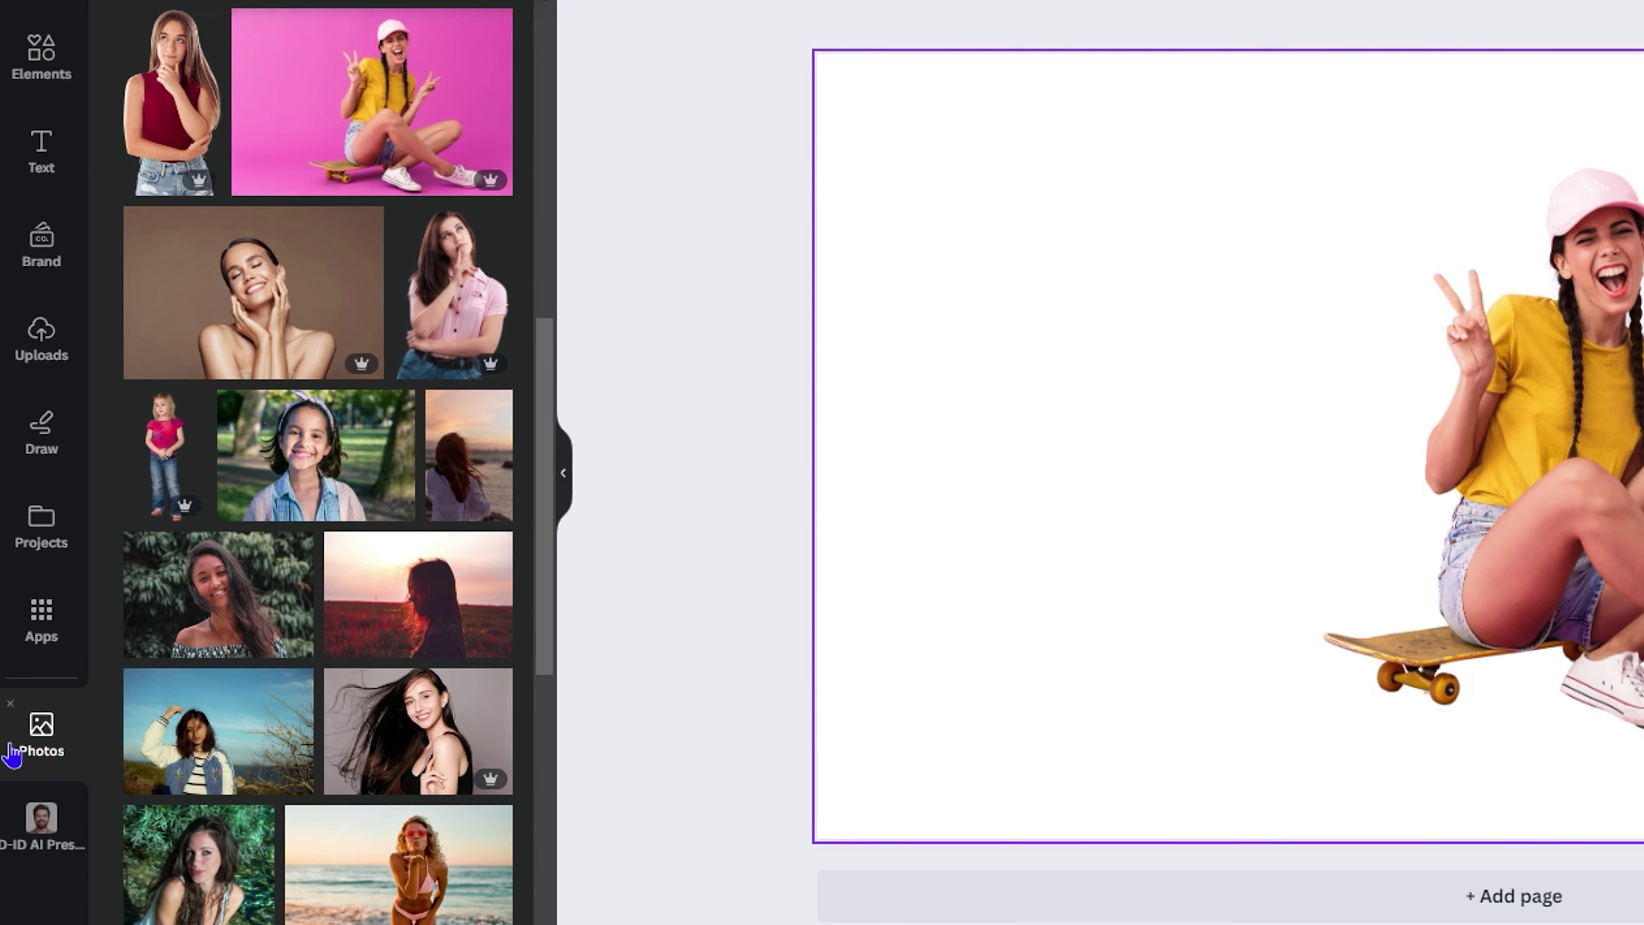
Search the photo library for "background".
{"action": "left_click", "coordinate": [42, 726]}
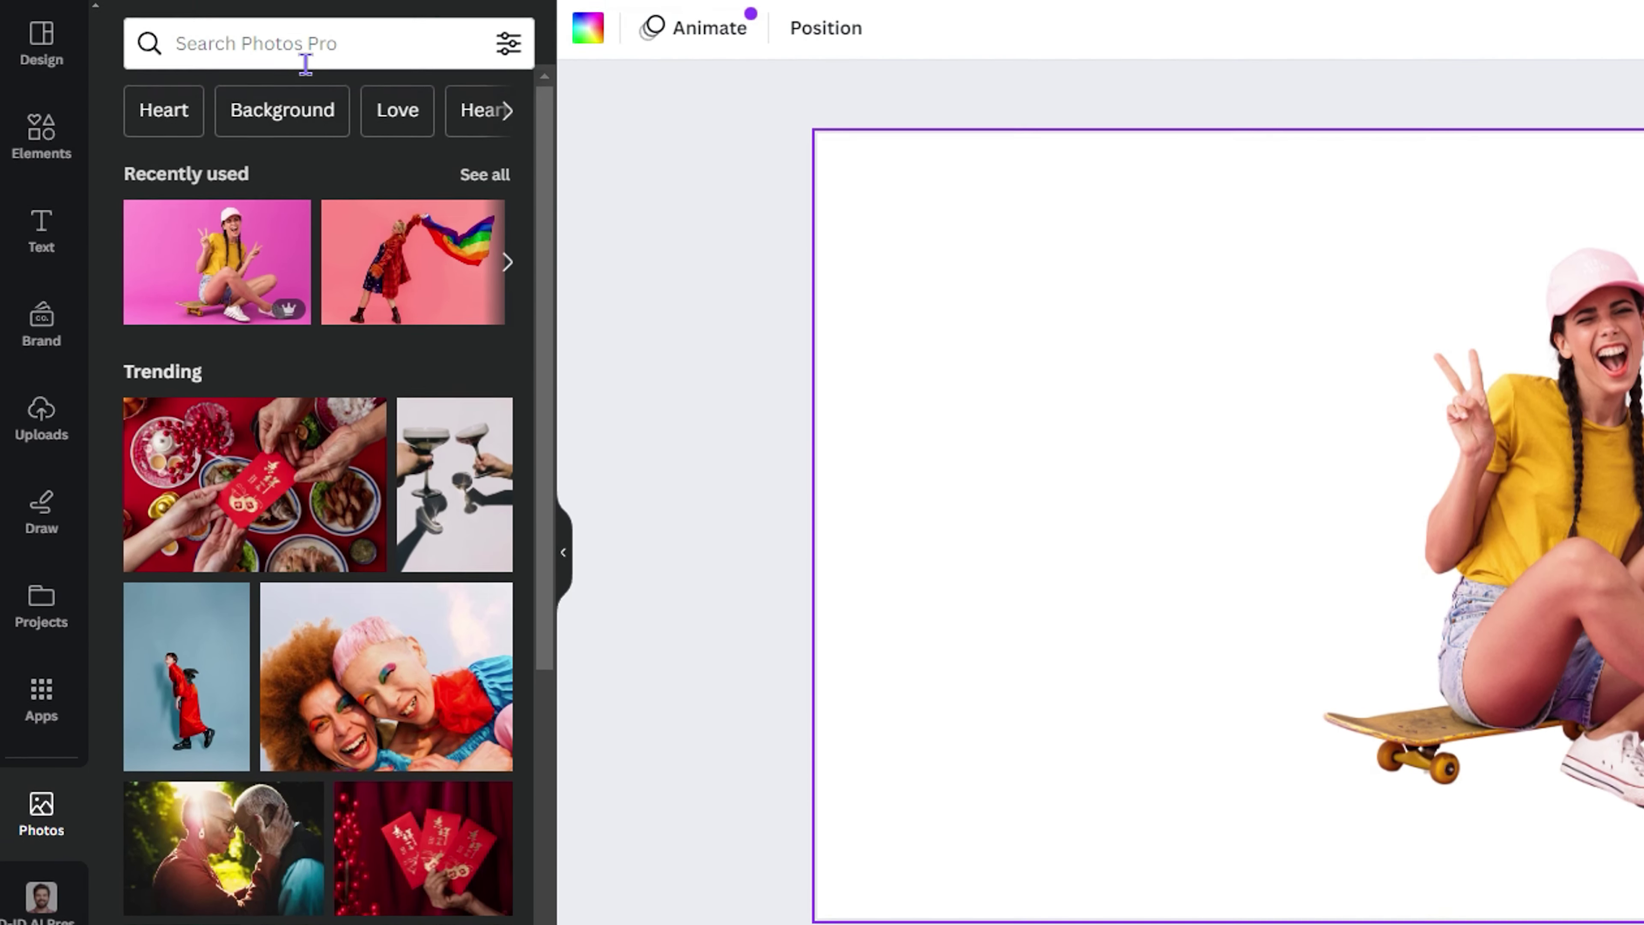
{"action": "left_click", "coordinate": [310, 43]}
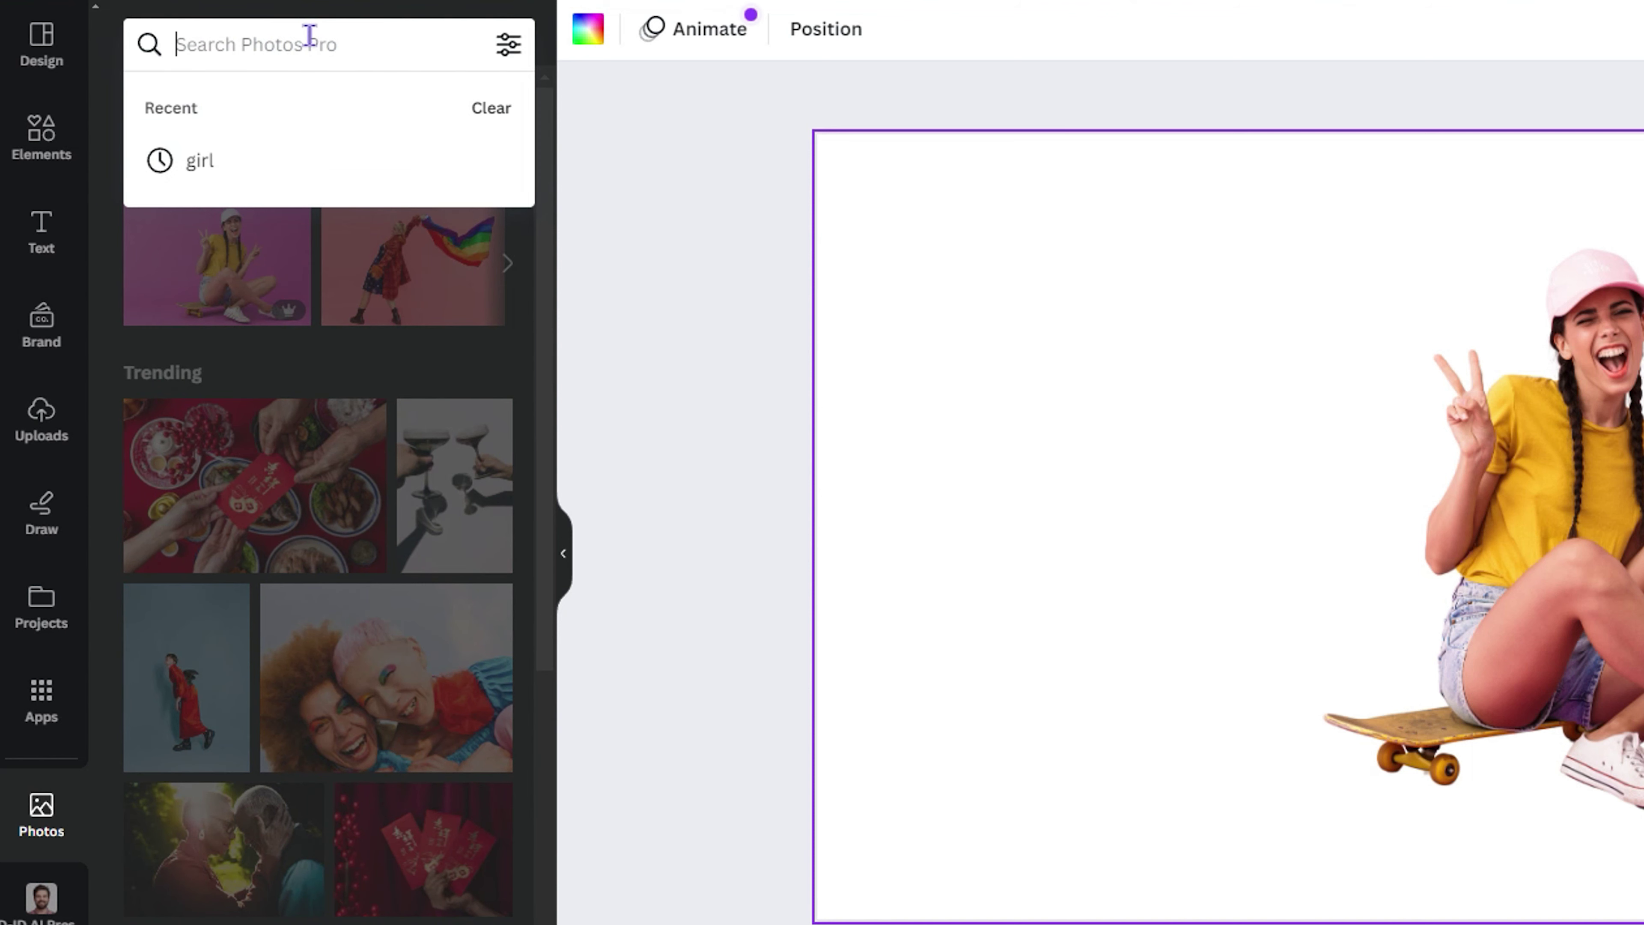
{"action": "type", "text": "backgr"}
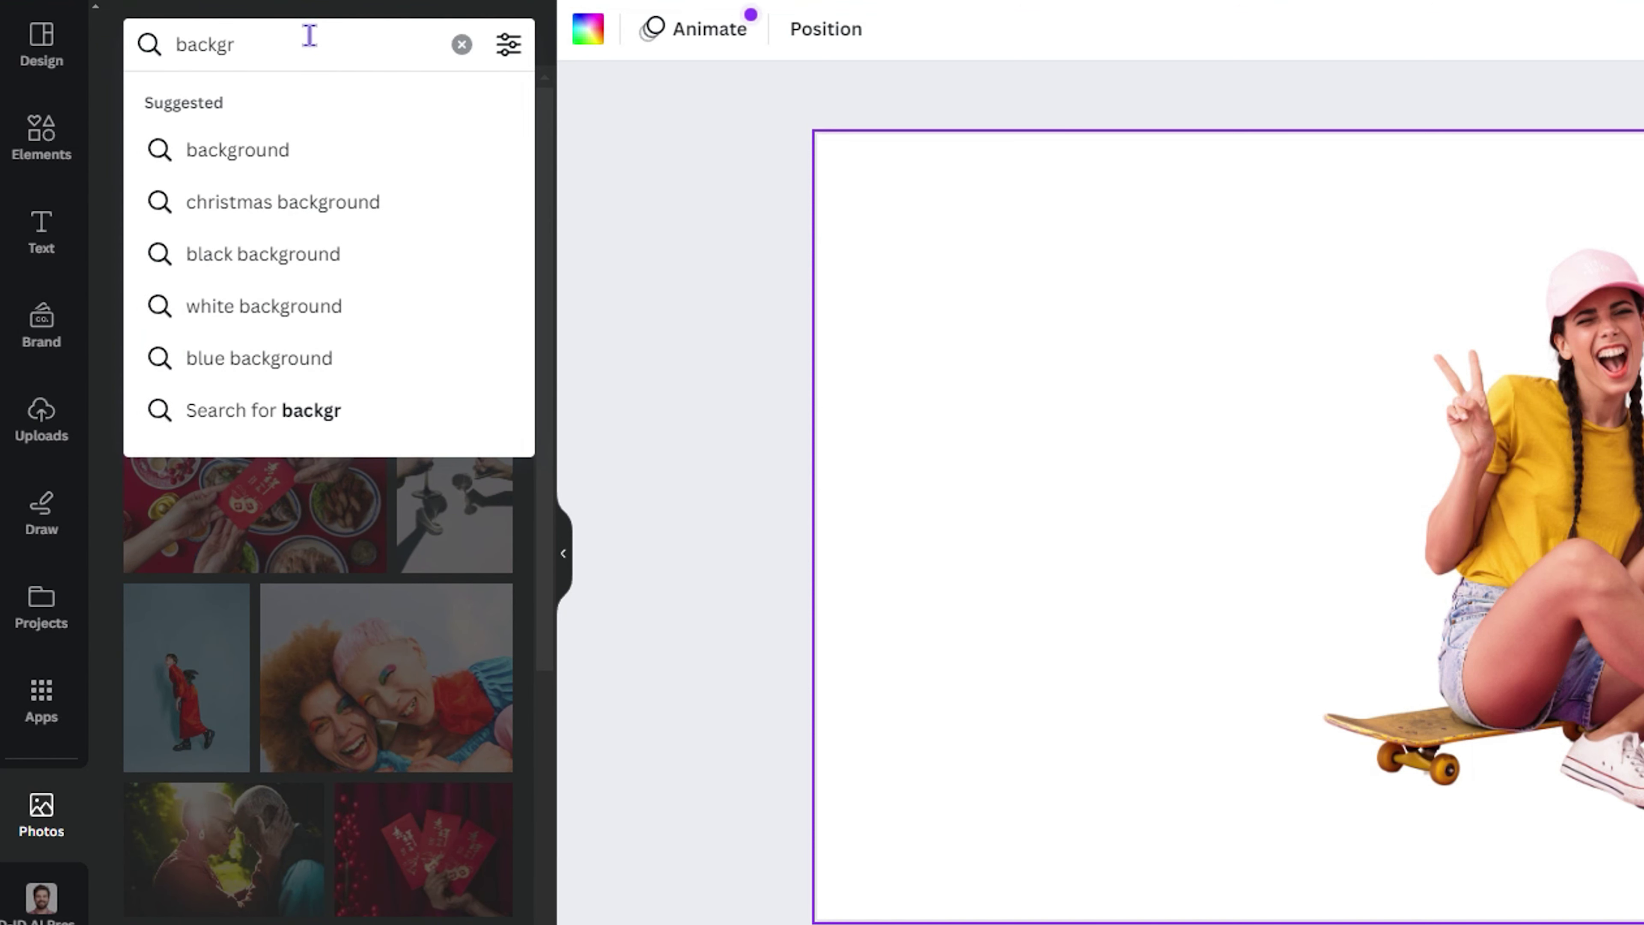
{"action": "key", "text": "Down"}
{"action": "key", "text": "Return"}
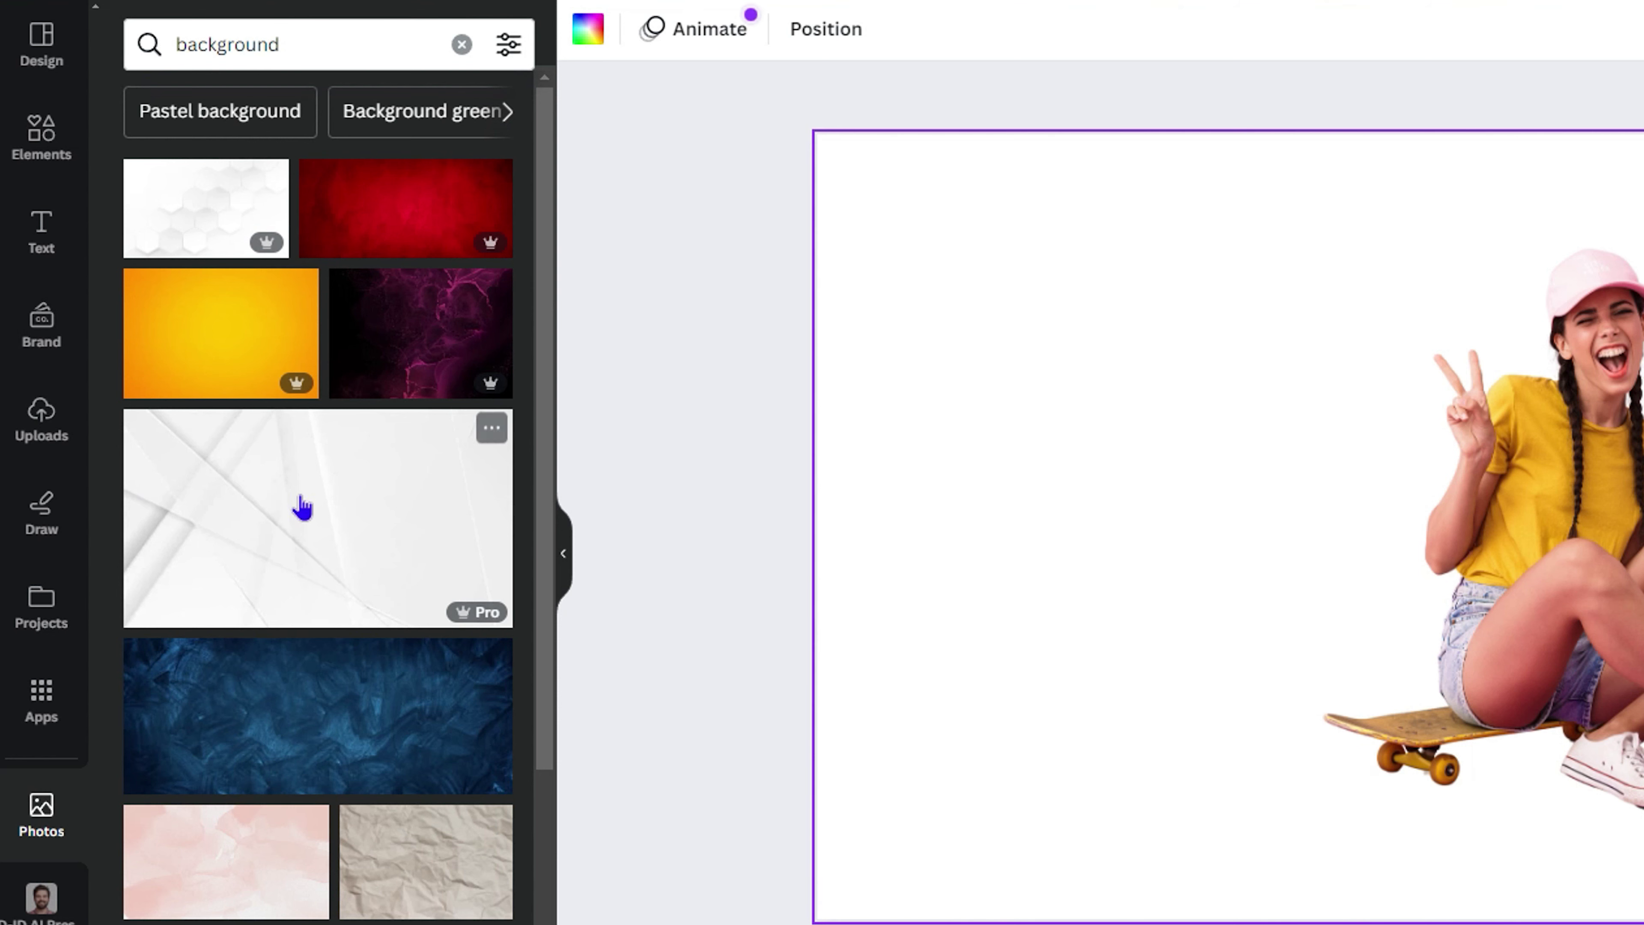
Add the blue image with pink and cyan neon chevrons to the page and move it over the woman.
{"action": "scroll", "coordinate": [311, 518], "scroll_direction": "down", "scroll_amount": 3}
{"action": "scroll", "coordinate": [314, 539], "scroll_direction": "down", "scroll_amount": 10}
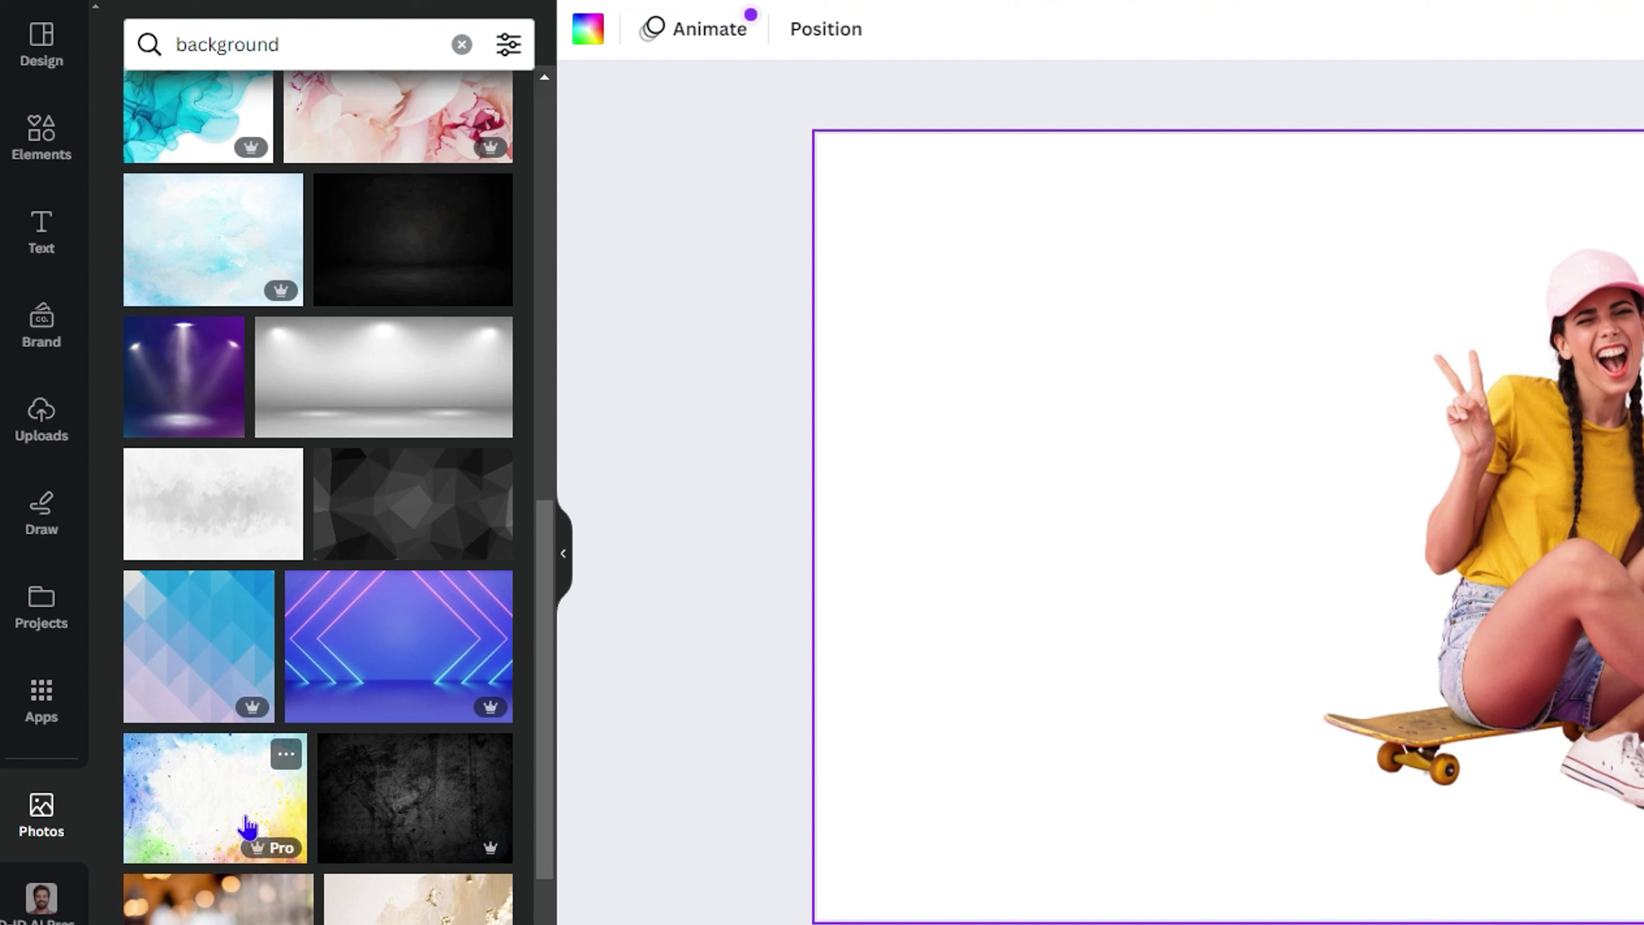
{"action": "left_click", "coordinate": [377, 681]}
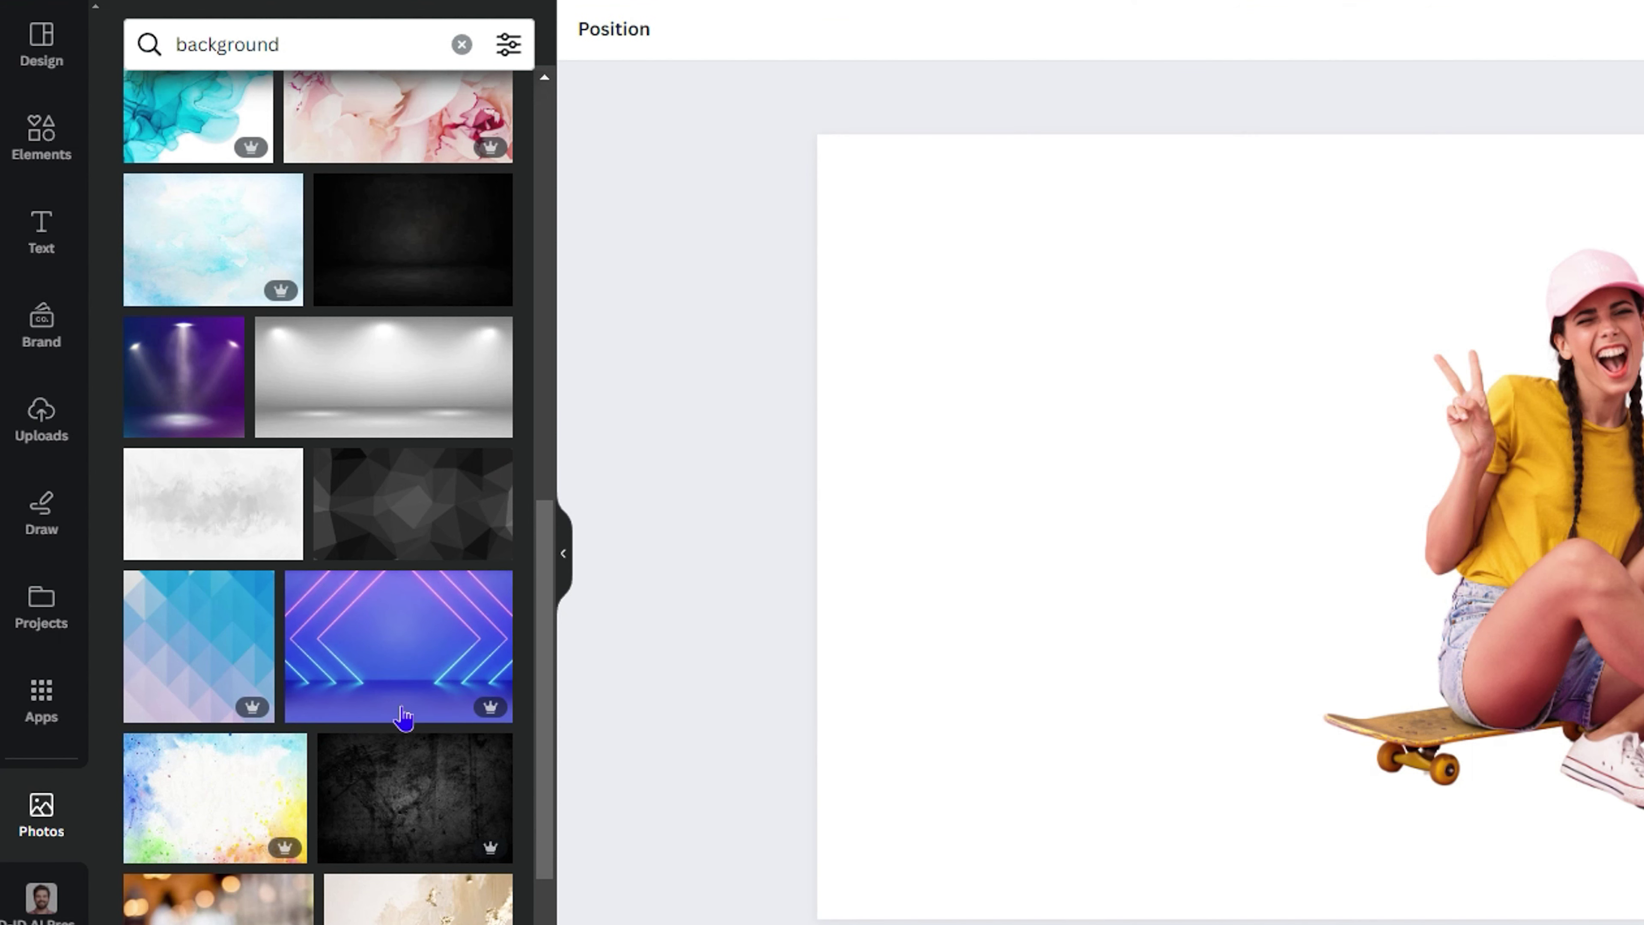
{"action": "left_click", "coordinate": [386, 672]}
{"action": "left_click_drag", "start_coordinate": [946, 518], "coordinate": [798, 460]}
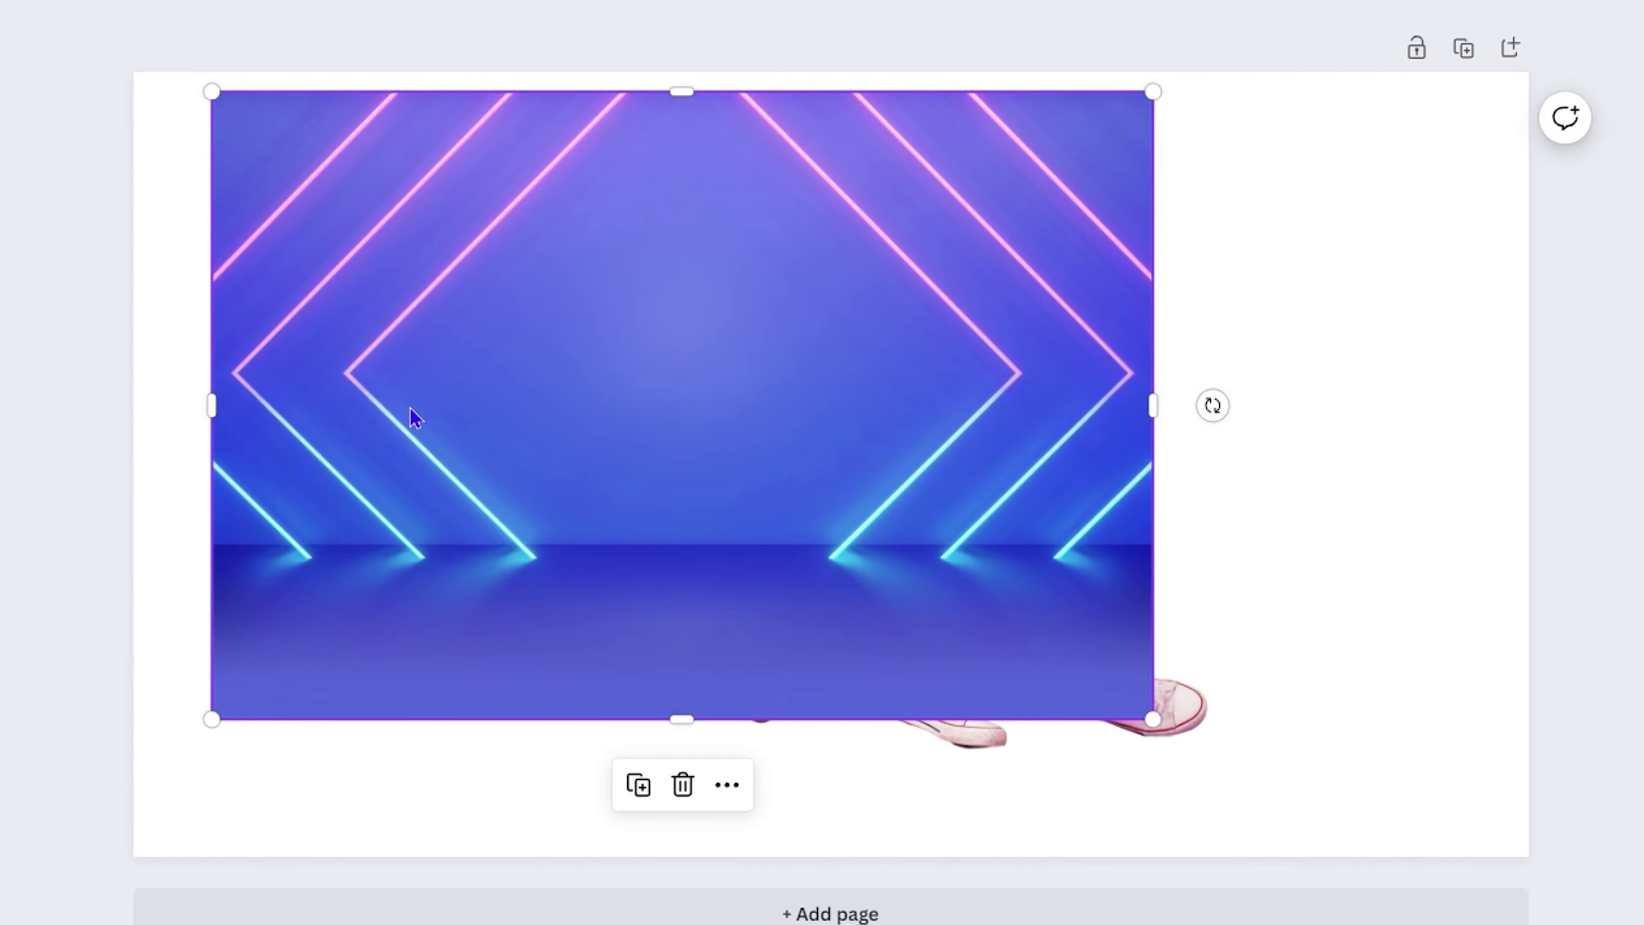
Send the neon background image backward so it sits behind the woman.
{"action": "right_click", "coordinate": [381, 374]}
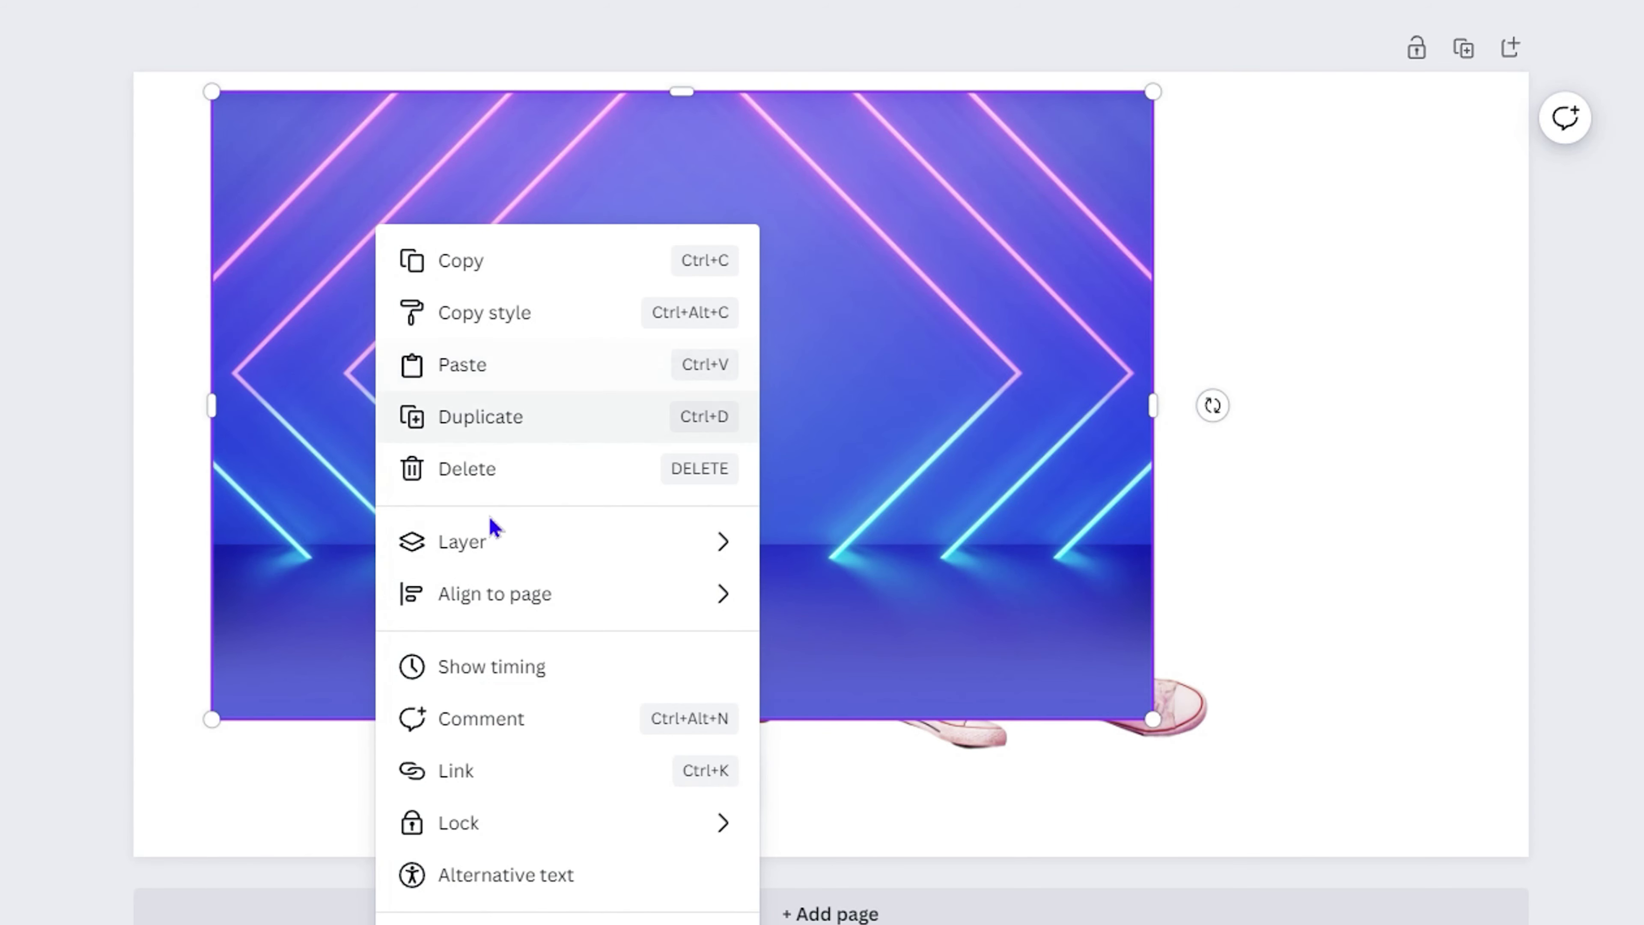
{"action": "mouse_move", "coordinate": [551, 558]}
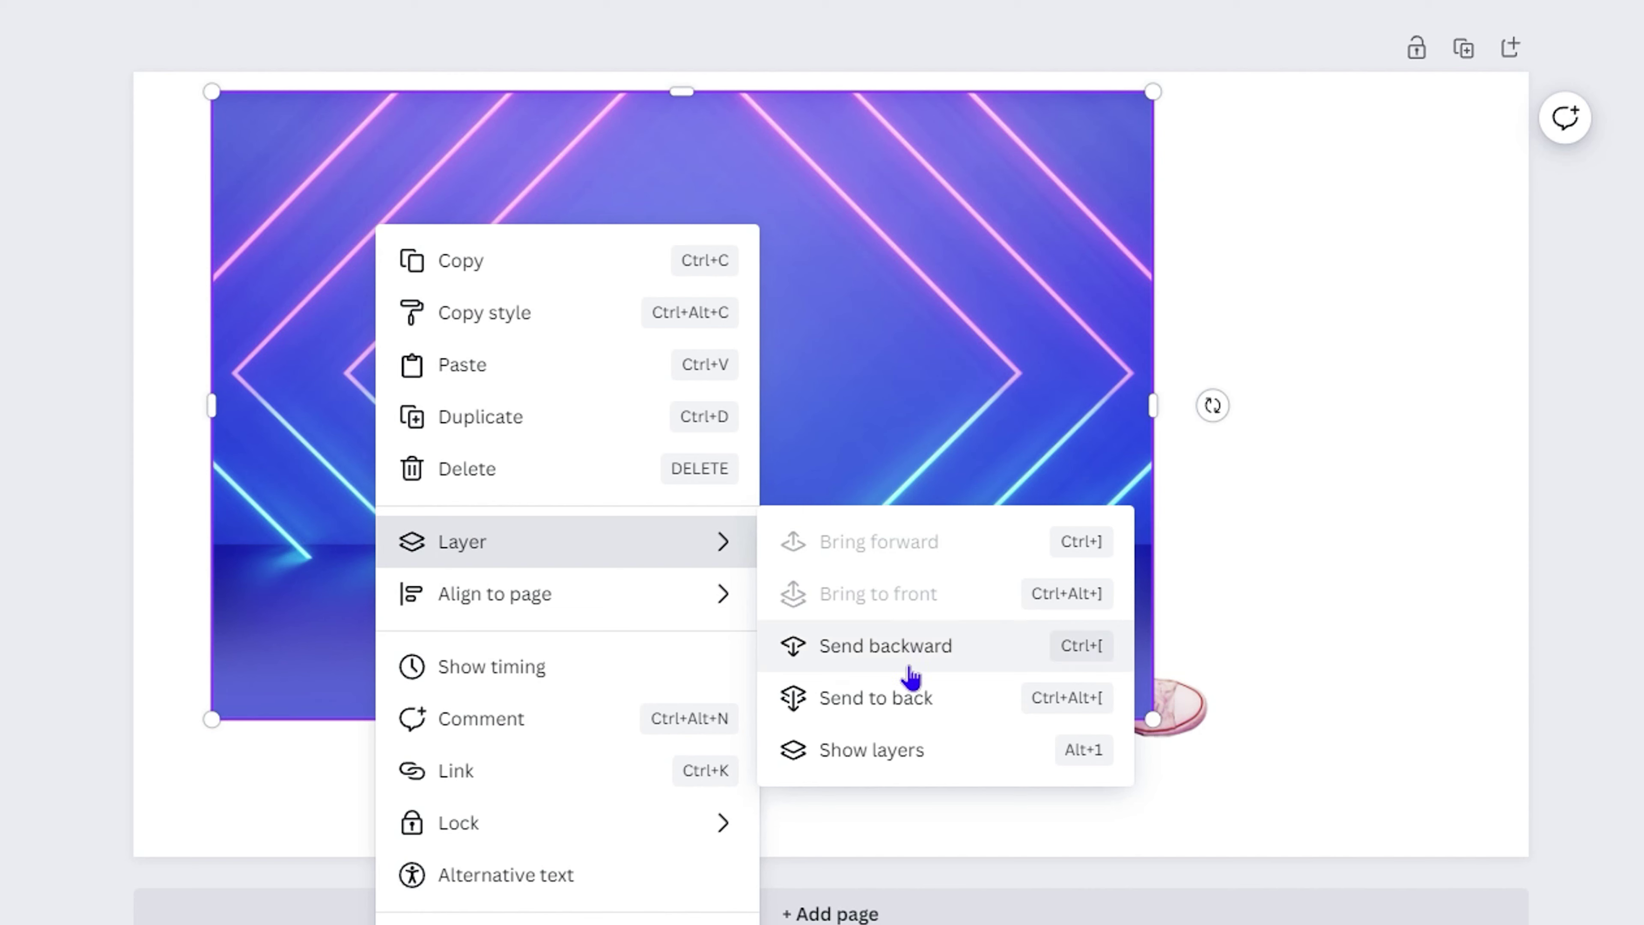
{"action": "left_click", "coordinate": [893, 658]}
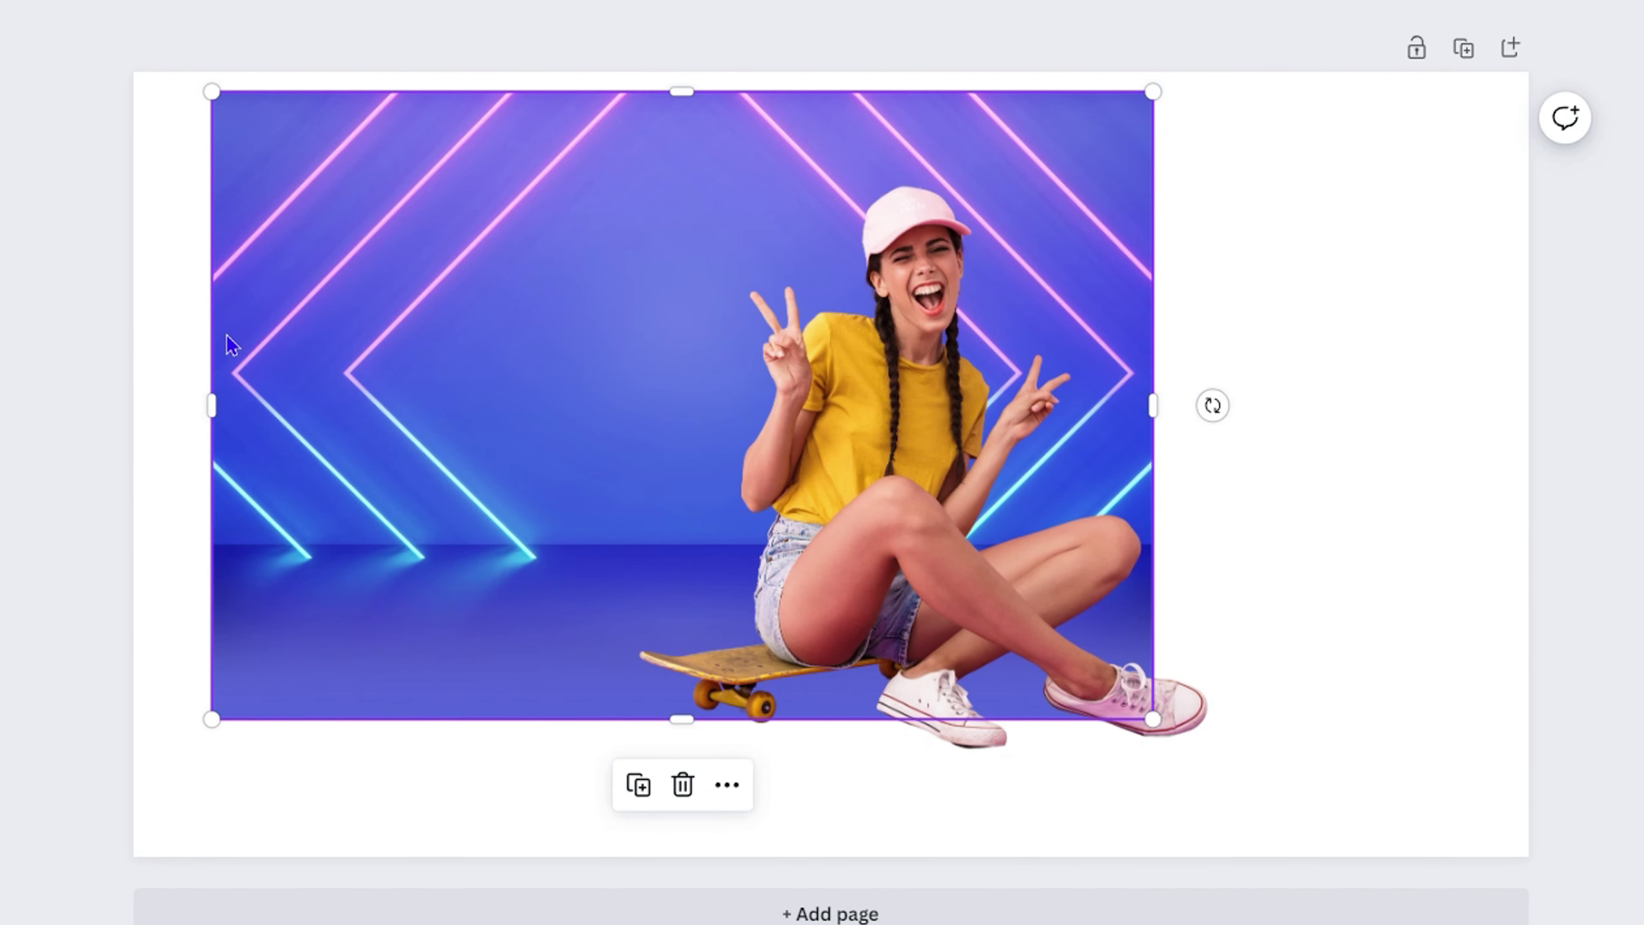
Enlarge the neon background image to cover the whole page and adjust its vertical position.
{"action": "left_click_drag", "start_coordinate": [211, 92], "coordinate": [48, 88]}
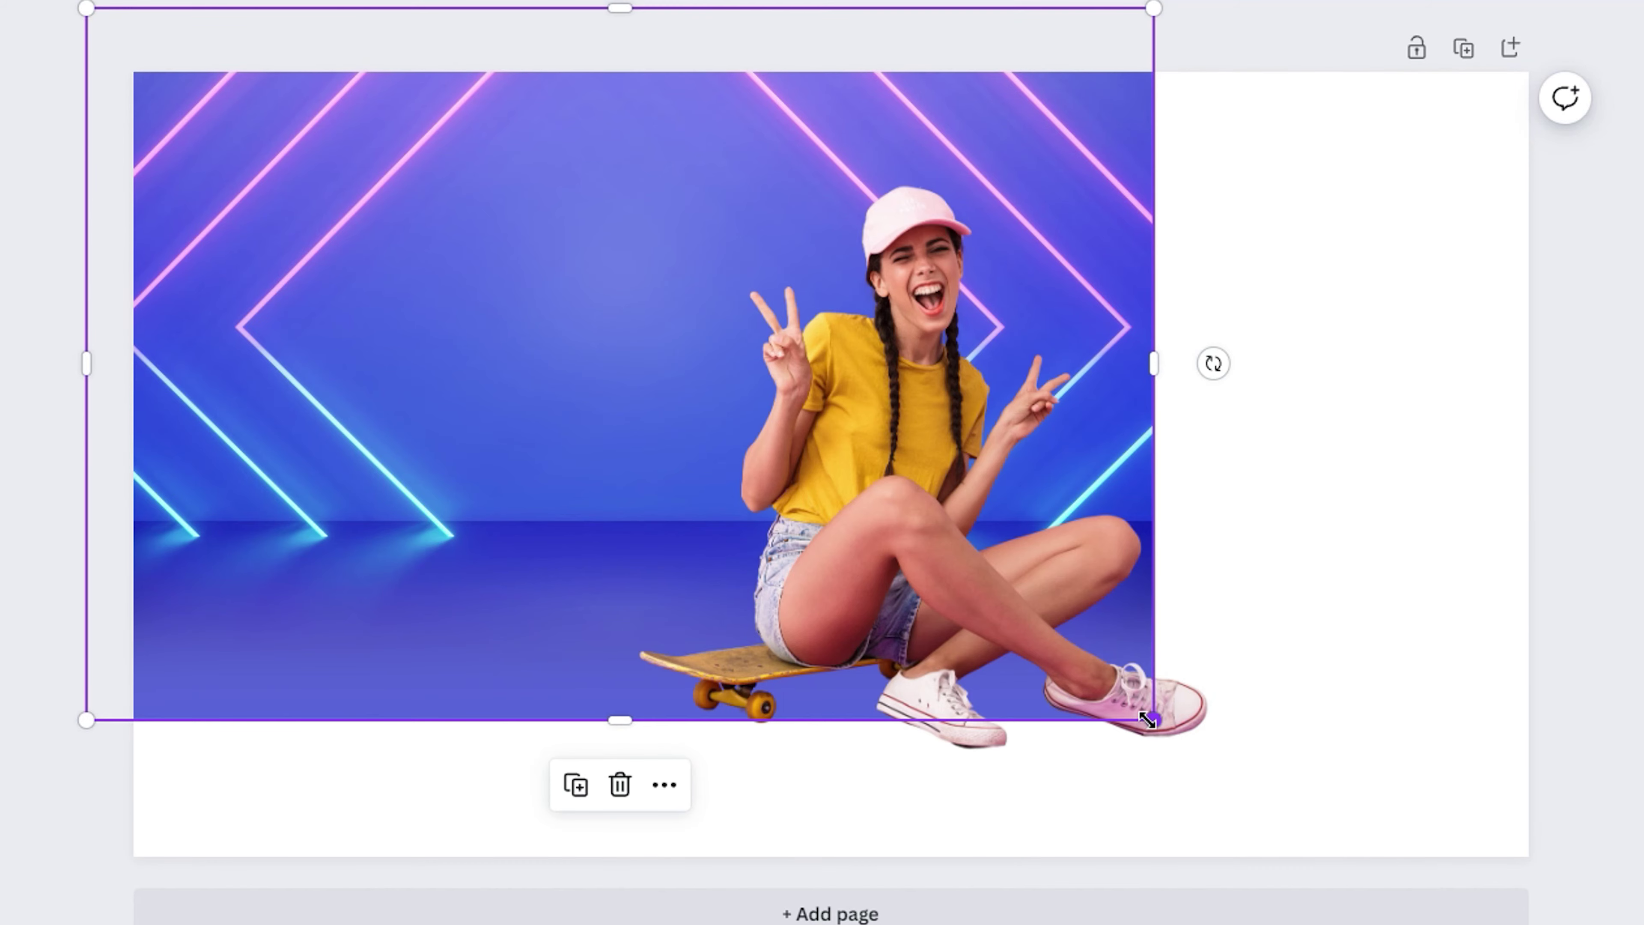
{"action": "left_click_drag", "start_coordinate": [1153, 720], "coordinate": [1573, 900]}
{"action": "left_click_drag", "start_coordinate": [1387, 782], "coordinate": [1402, 683]}
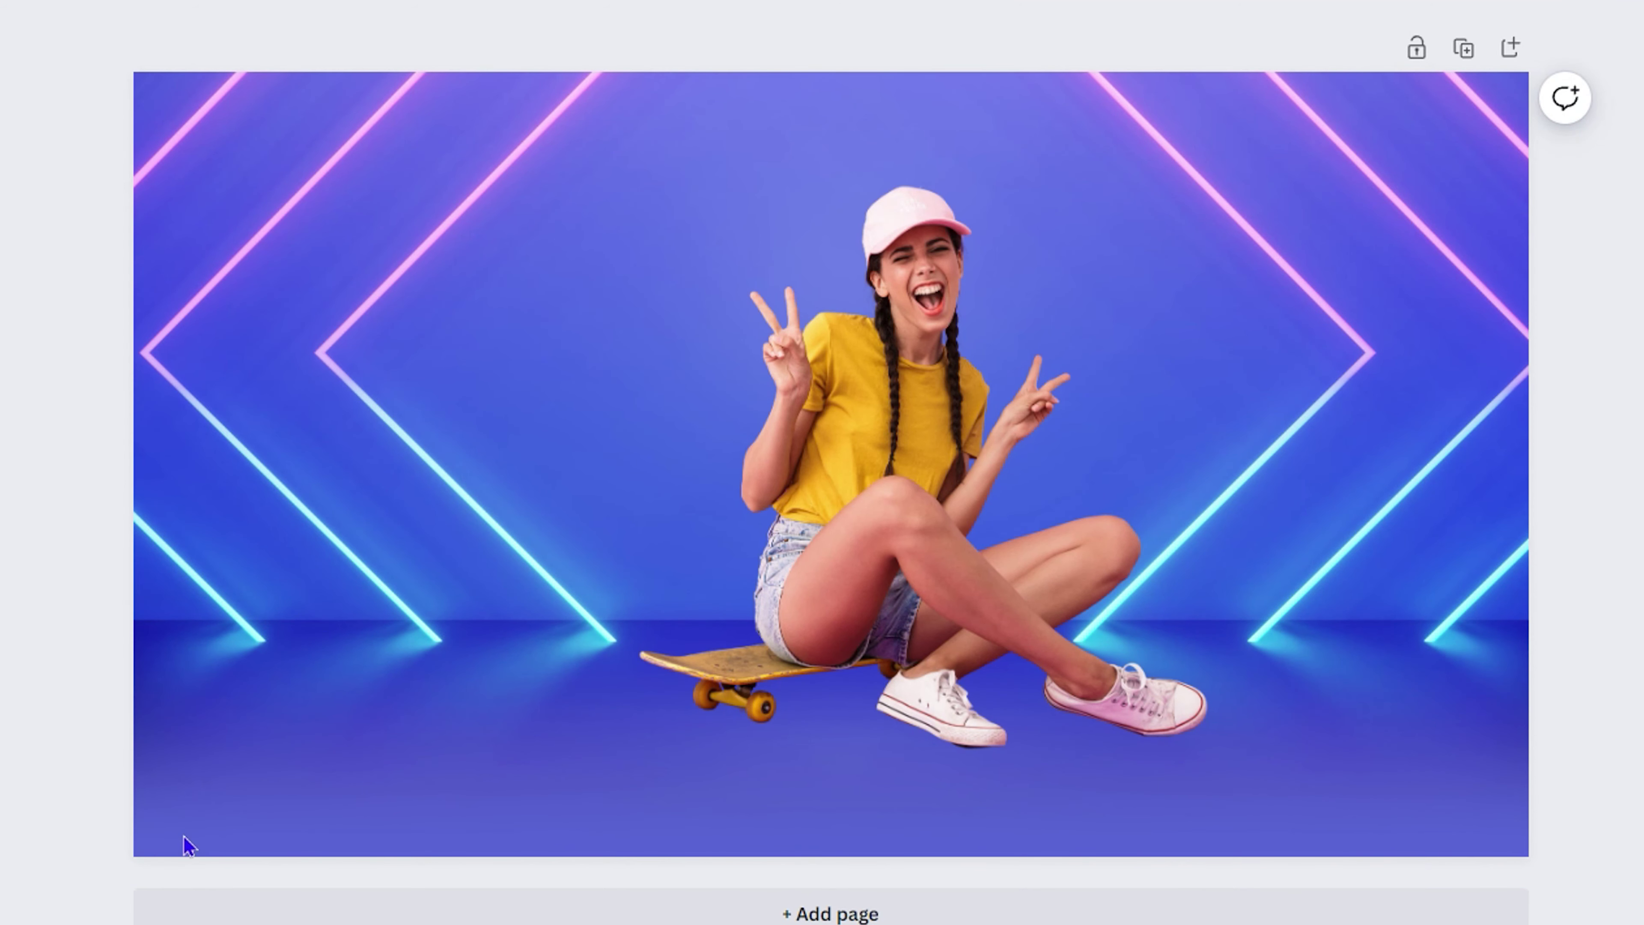
Shrink the neon background image to about 1089 × 726 px and open its layer order and position settings.
{"action": "left_click_drag", "start_coordinate": [110, 893], "coordinate": [393, 698]}
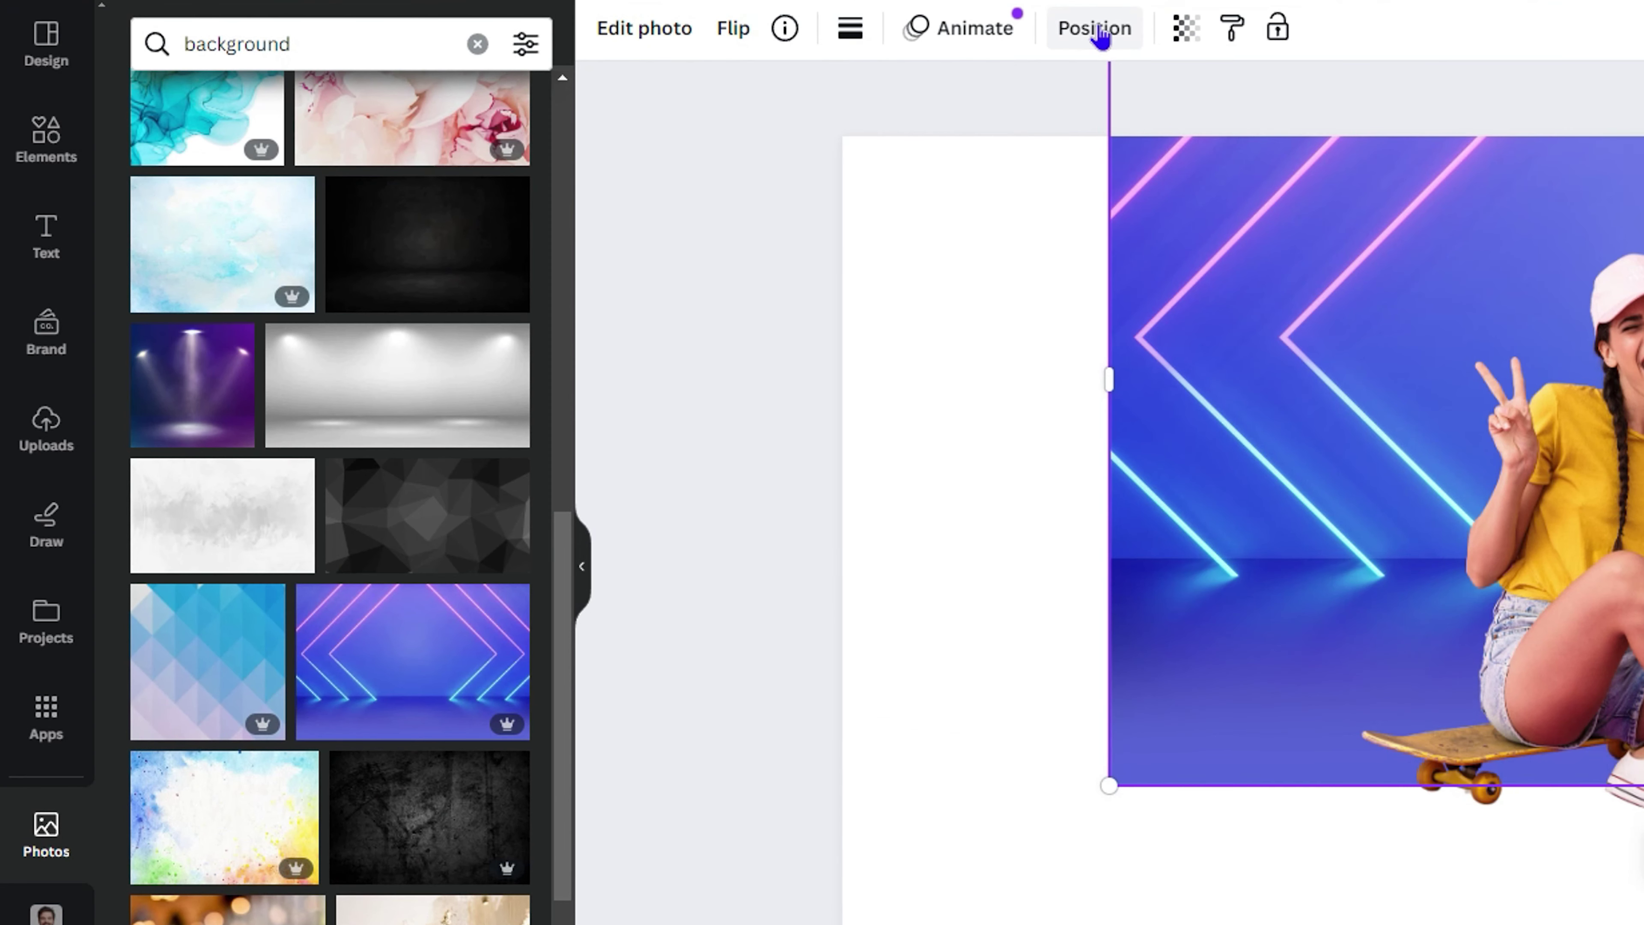
{"action": "left_click", "coordinate": [1098, 31]}
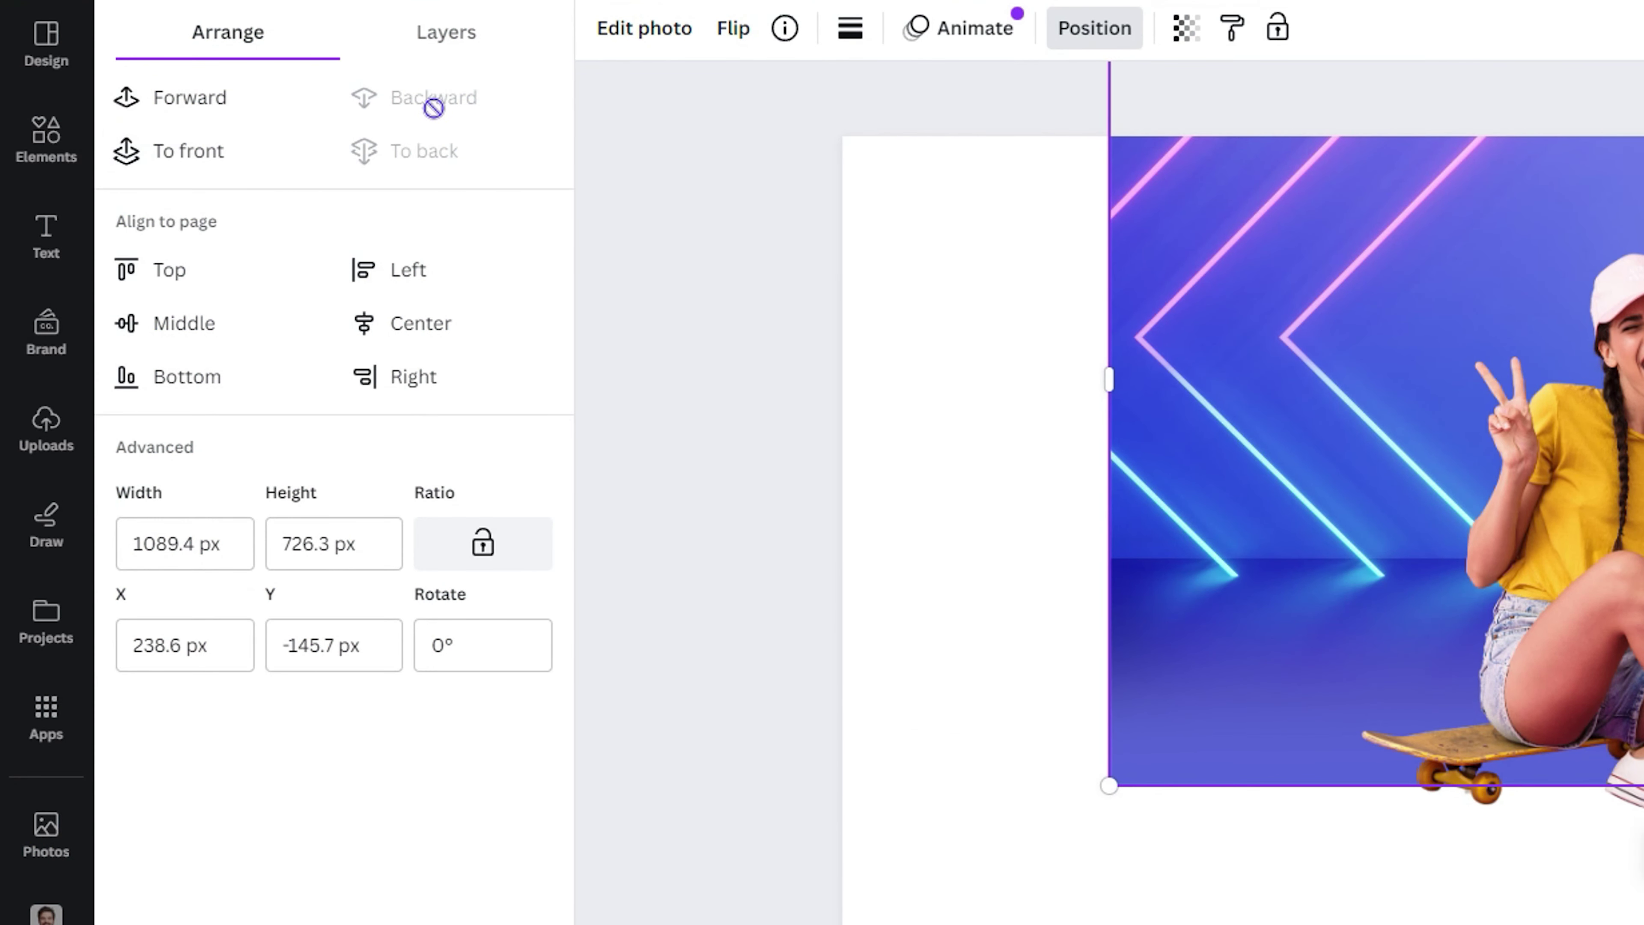
{"action": "left_click", "coordinate": [984, 818]}
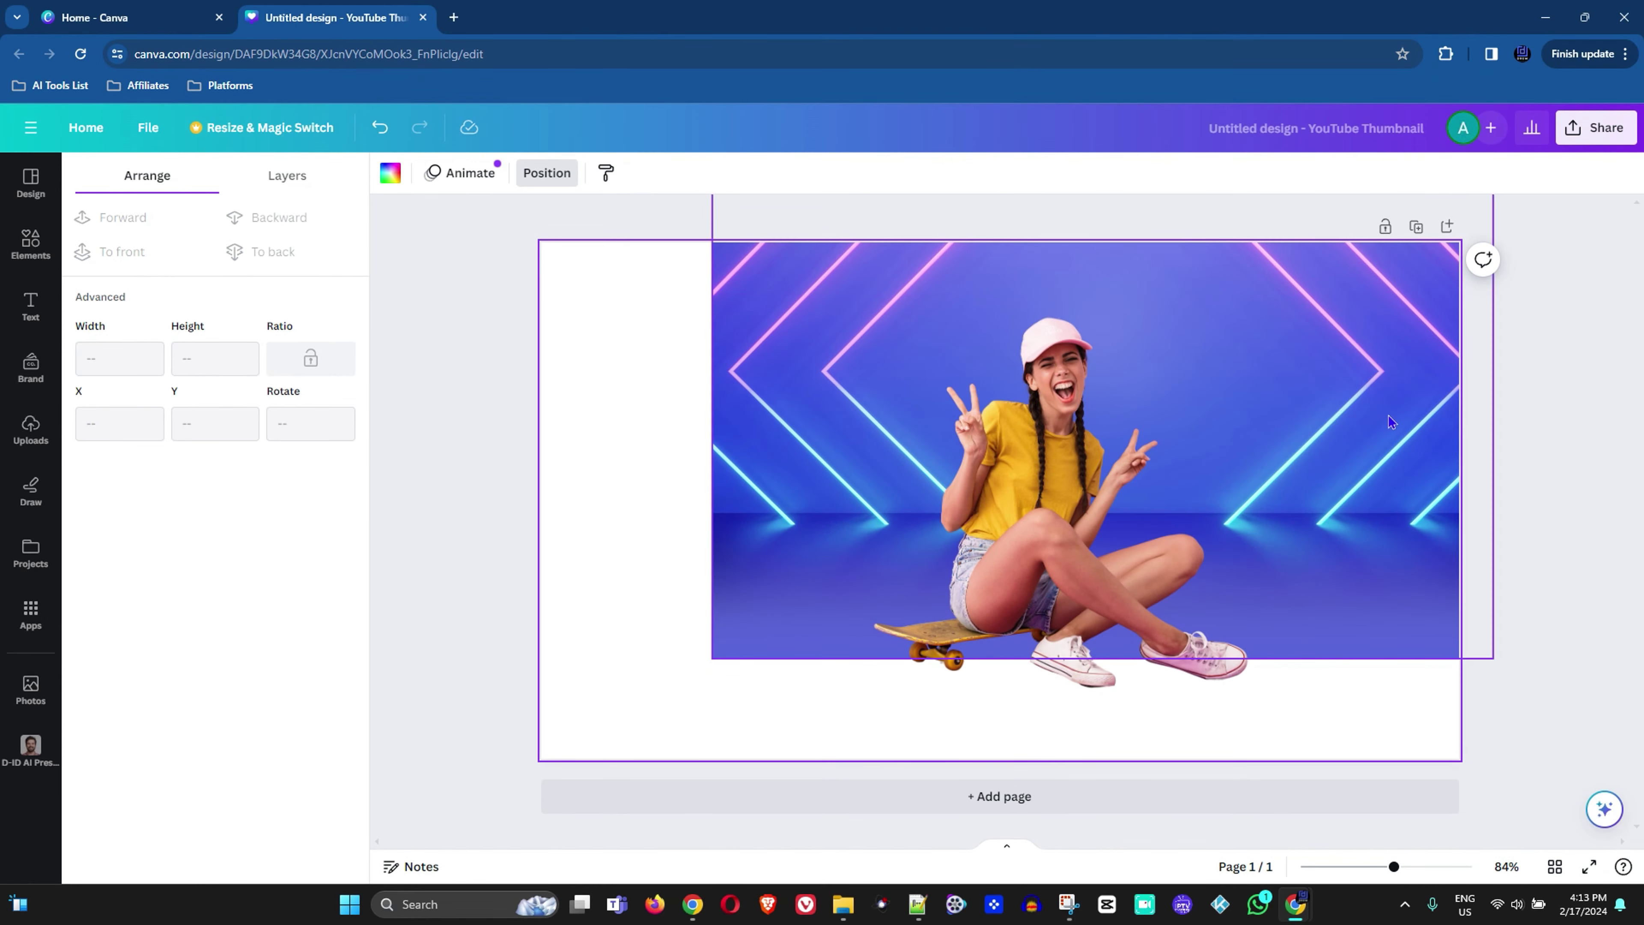
Enlarge the shrunken neon background image to fill the page again and reposition it behind the woman.
{"action": "left_click", "coordinate": [1389, 424]}
{"action": "left_click_drag", "start_coordinate": [712, 659], "coordinate": [525, 791]}
{"action": "left_click_drag", "start_coordinate": [1156, 461], "coordinate": [1031, 565]}
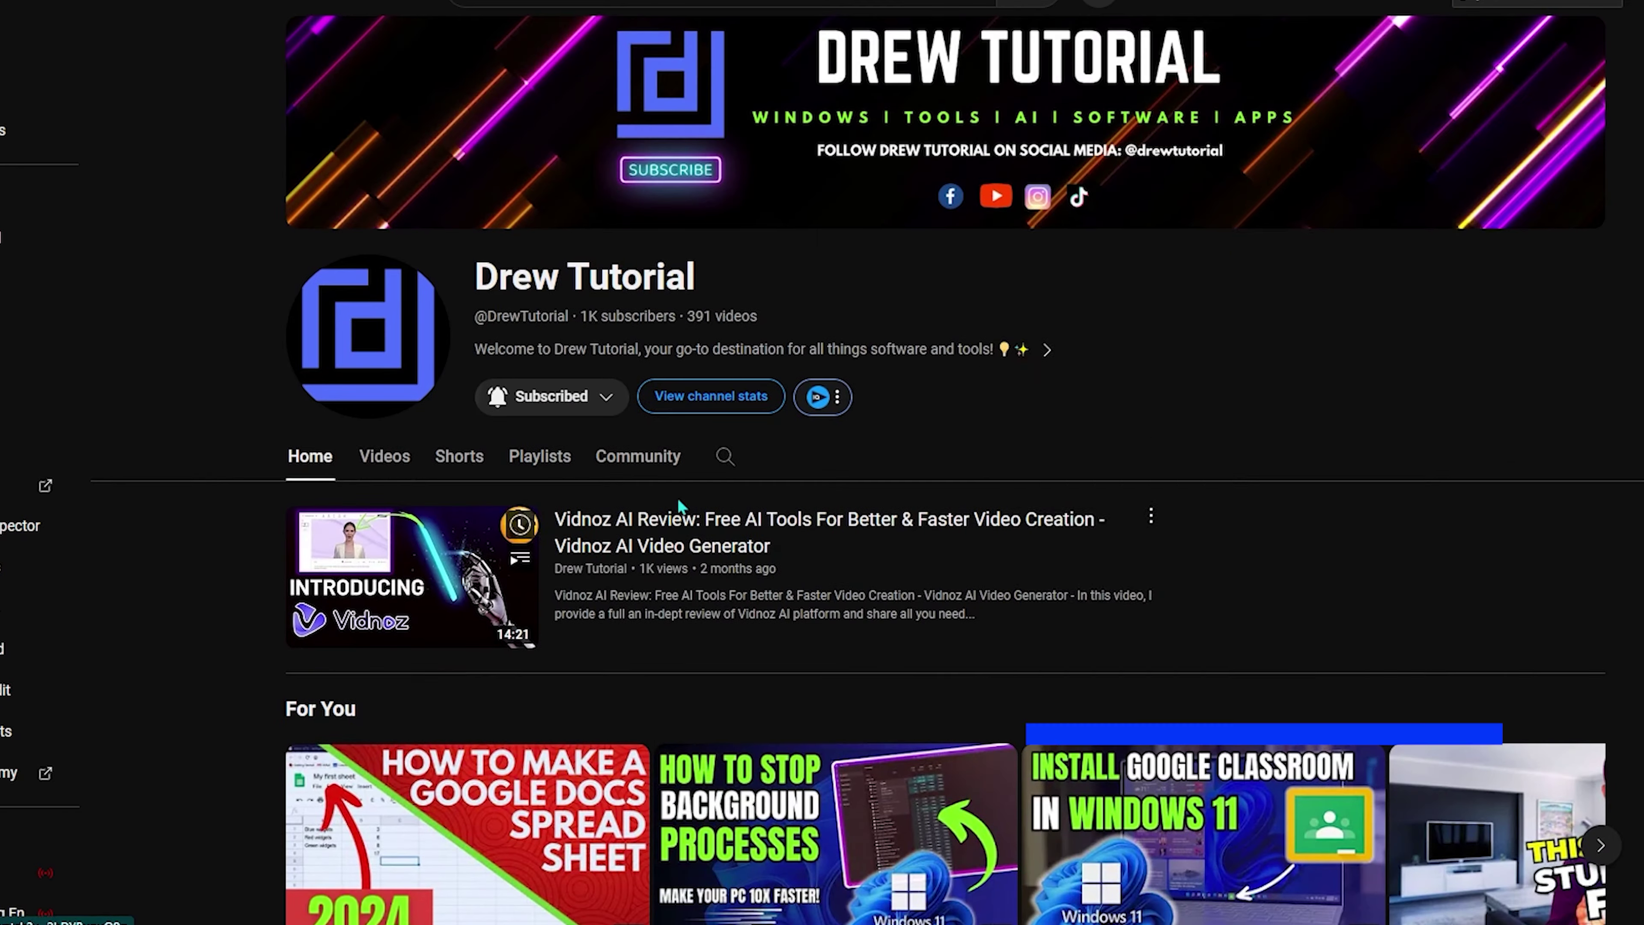
Switch to the Drew Tutorial YouTube channel and browse its lists of videos and shorts.
{"action": "left_click", "coordinate": [396, 456]}
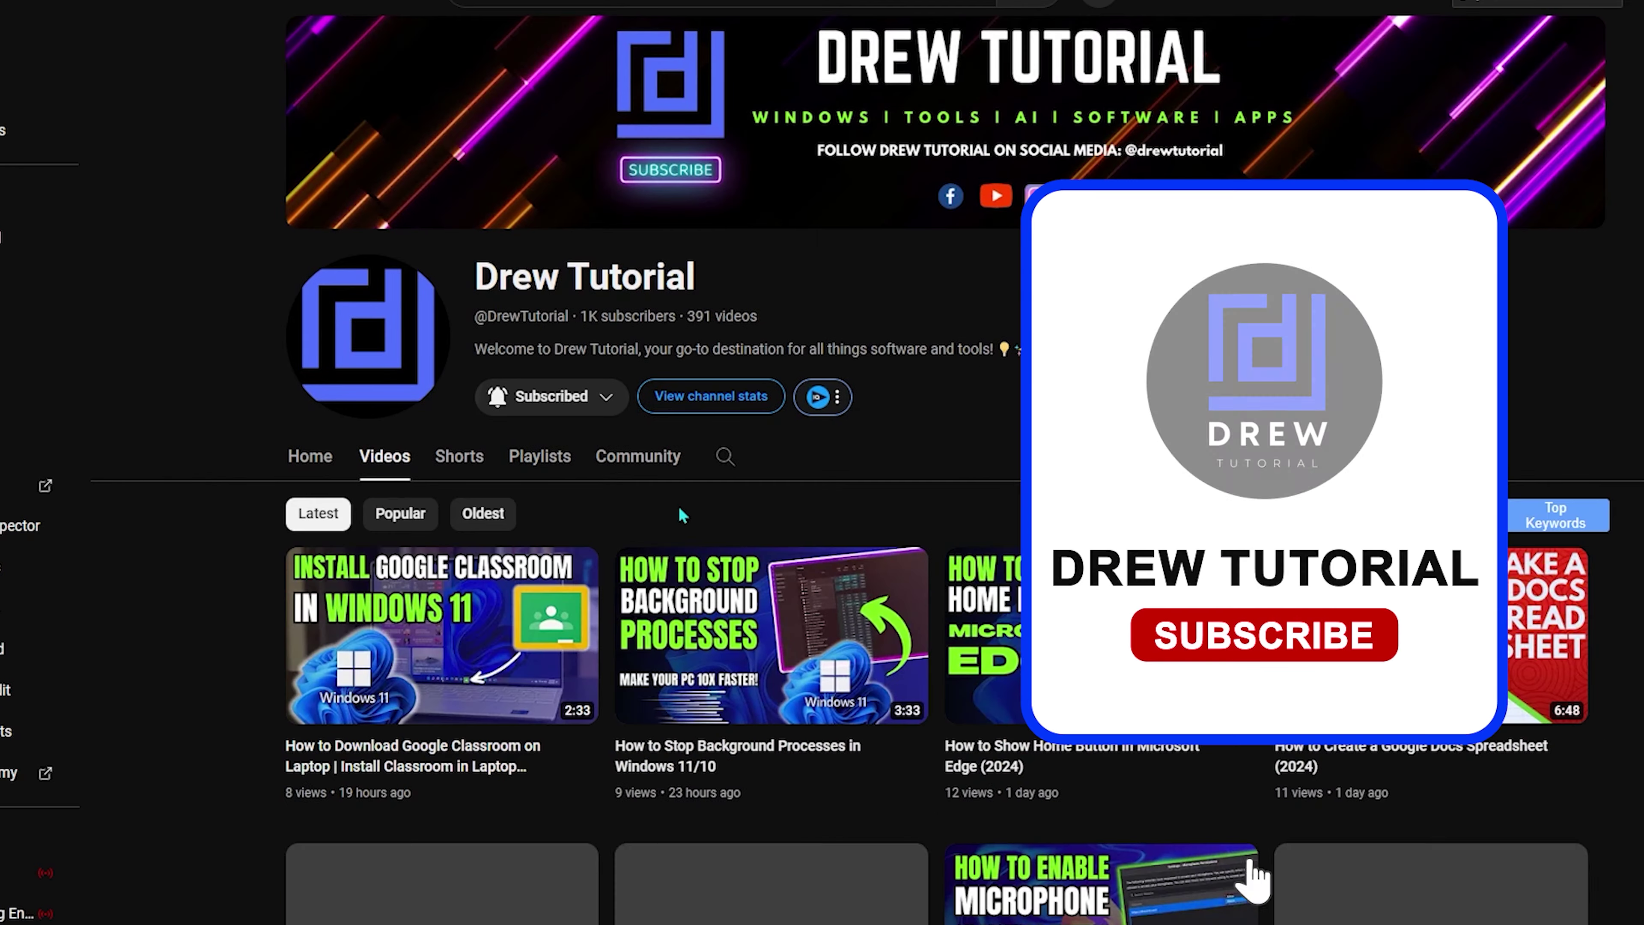
{"action": "scroll", "coordinate": [800, 597], "scroll_direction": "down", "scroll_amount": 10}
{"action": "scroll", "coordinate": [803, 604], "scroll_direction": "down", "scroll_amount": 15}
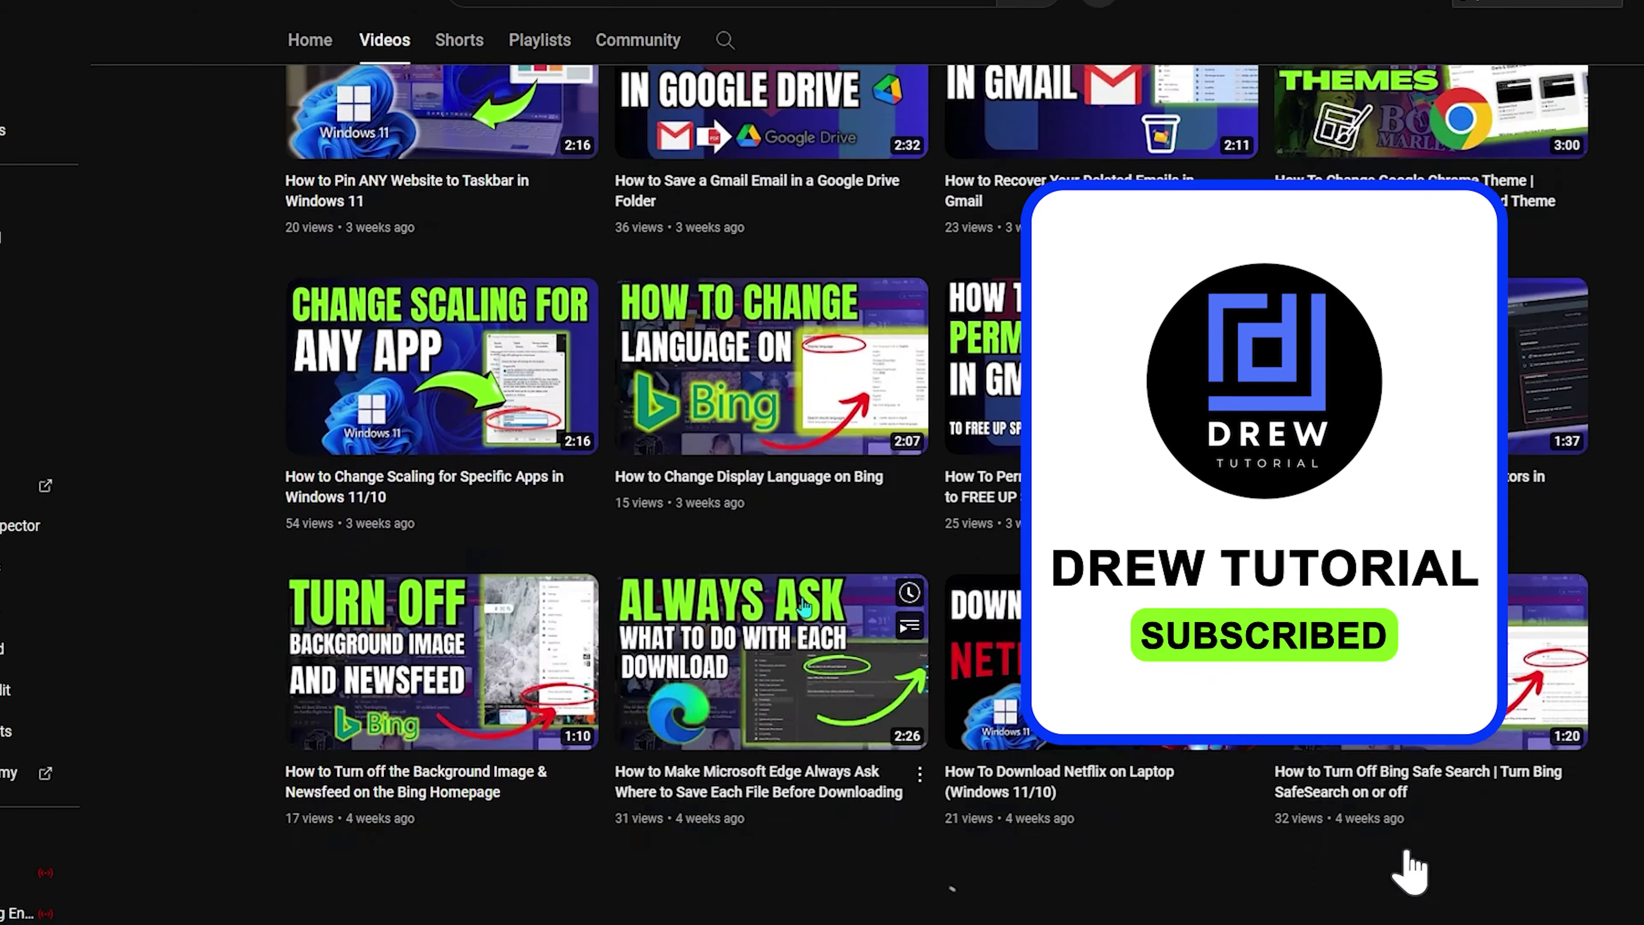
{"action": "scroll", "coordinate": [802, 597], "scroll_direction": "up", "scroll_amount": 20}
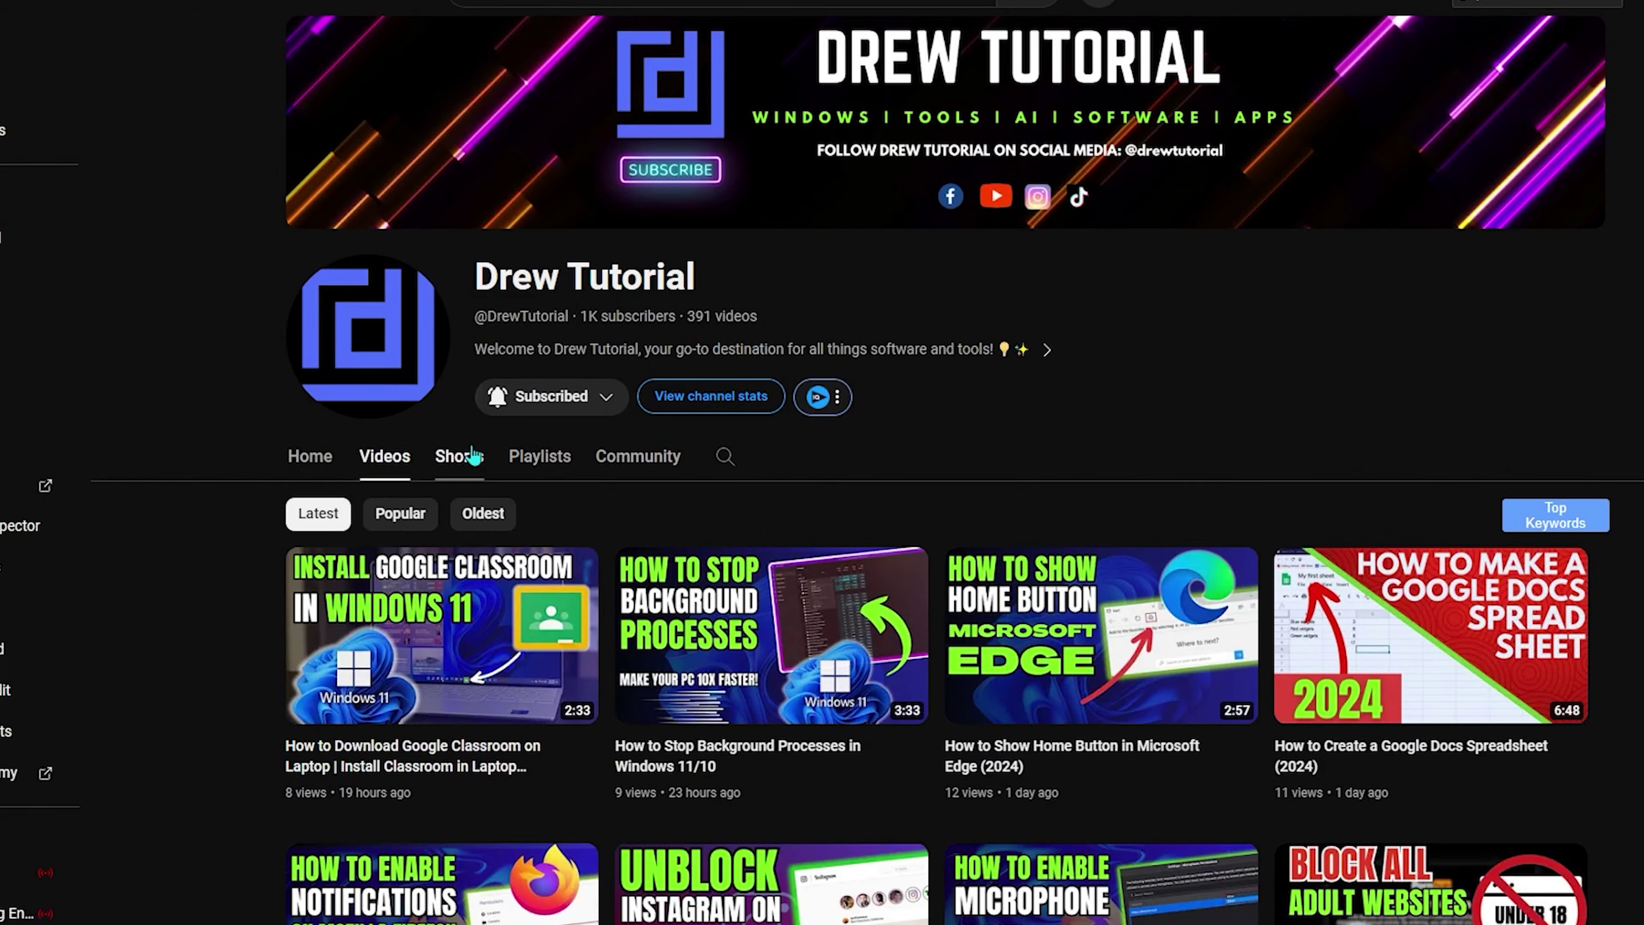
{"action": "scroll", "coordinate": [832, 643], "scroll_direction": "down", "scroll_amount": 20}
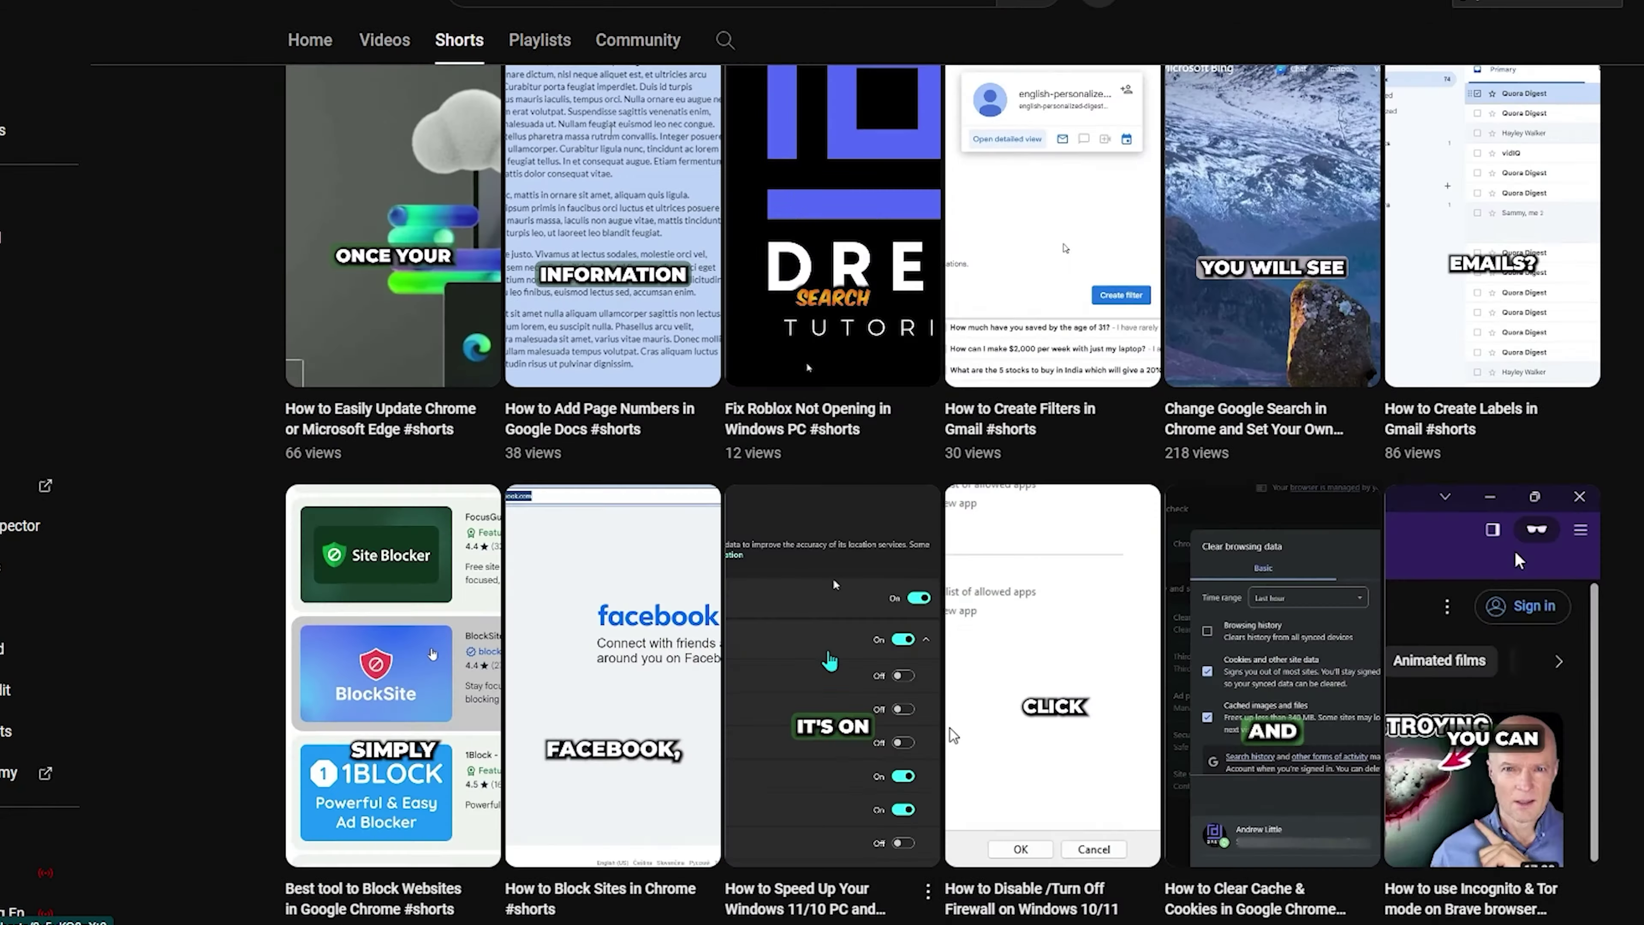
{"action": "scroll", "coordinate": [831, 660], "scroll_direction": "down", "scroll_amount": 20}
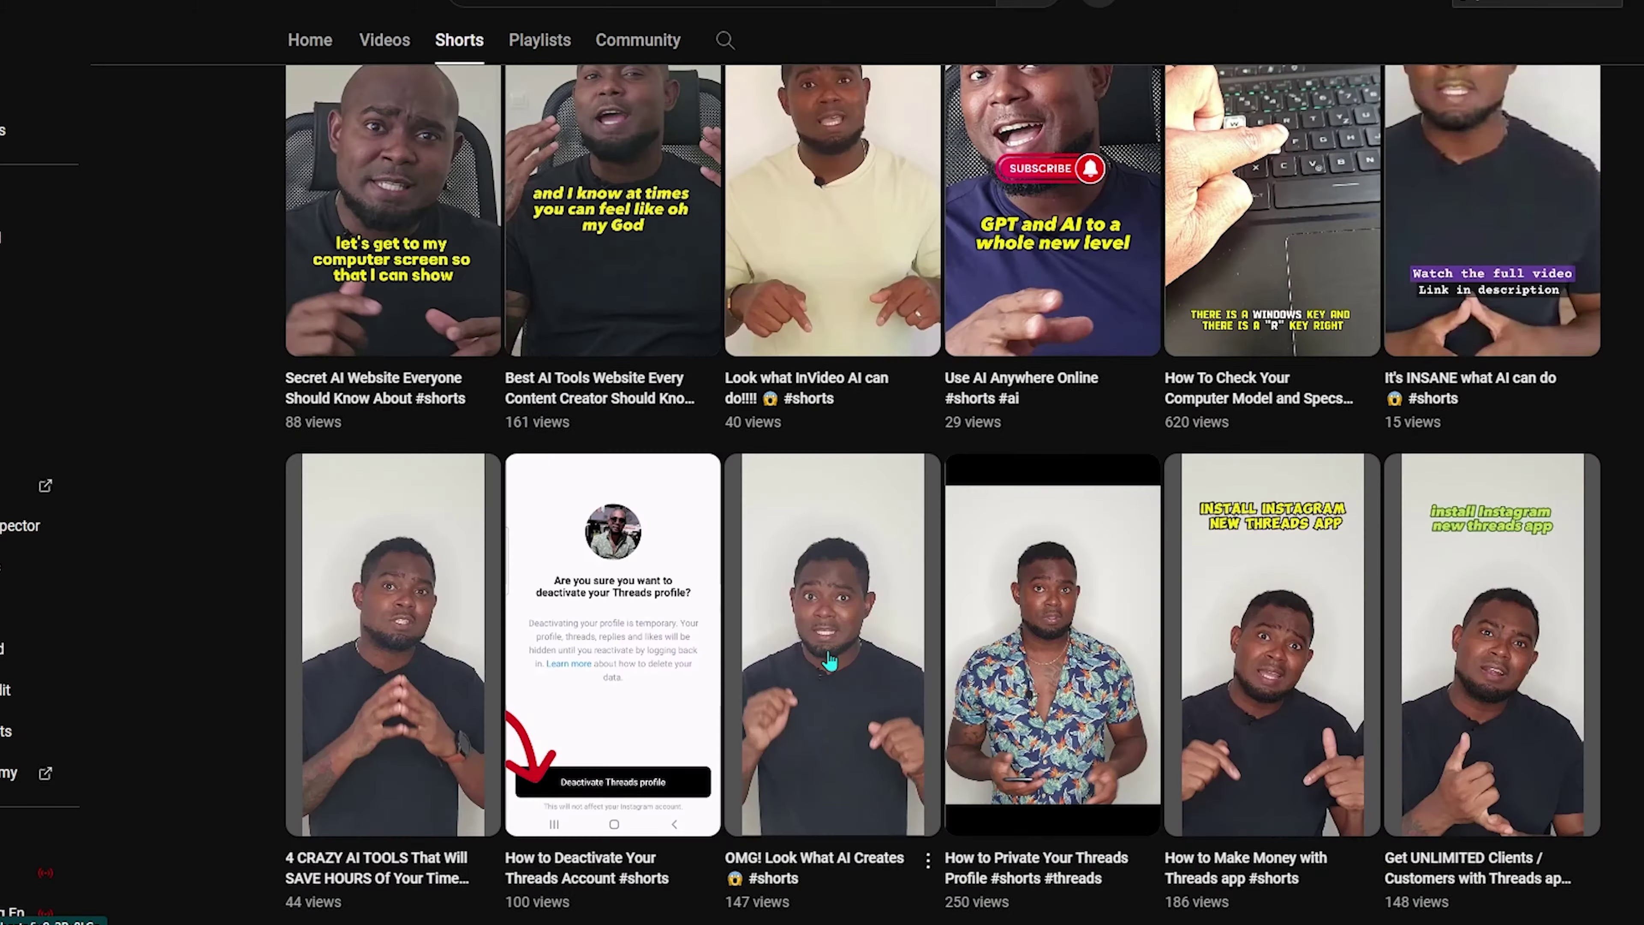
{"action": "scroll", "coordinate": [831, 660], "scroll_direction": "up", "scroll_amount": 20}
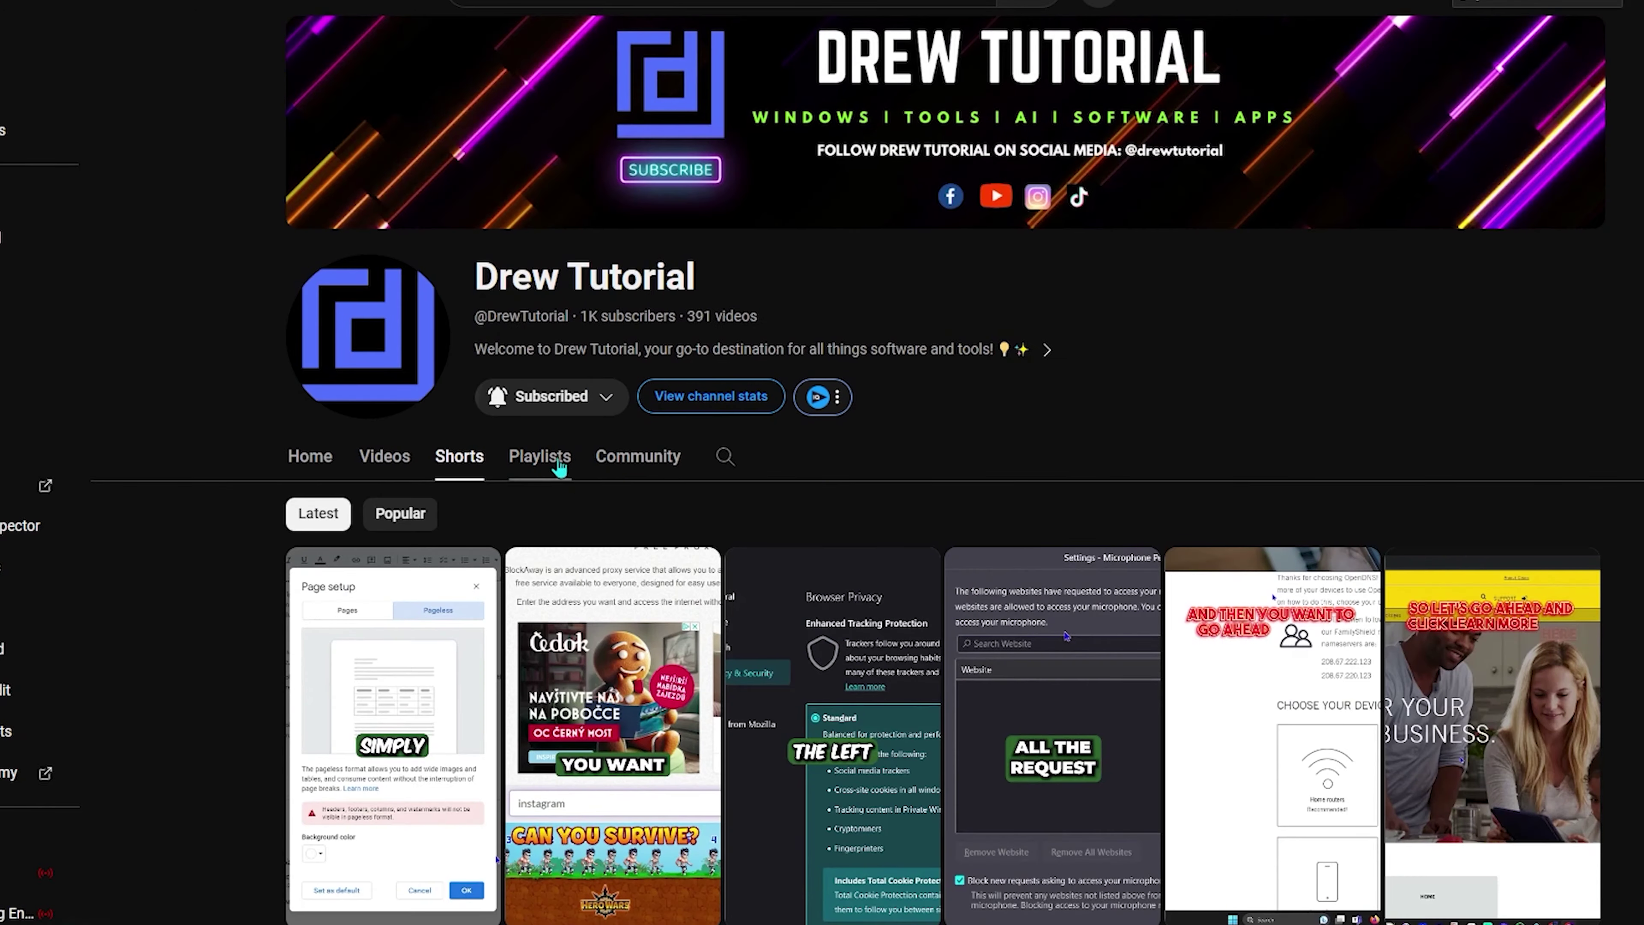